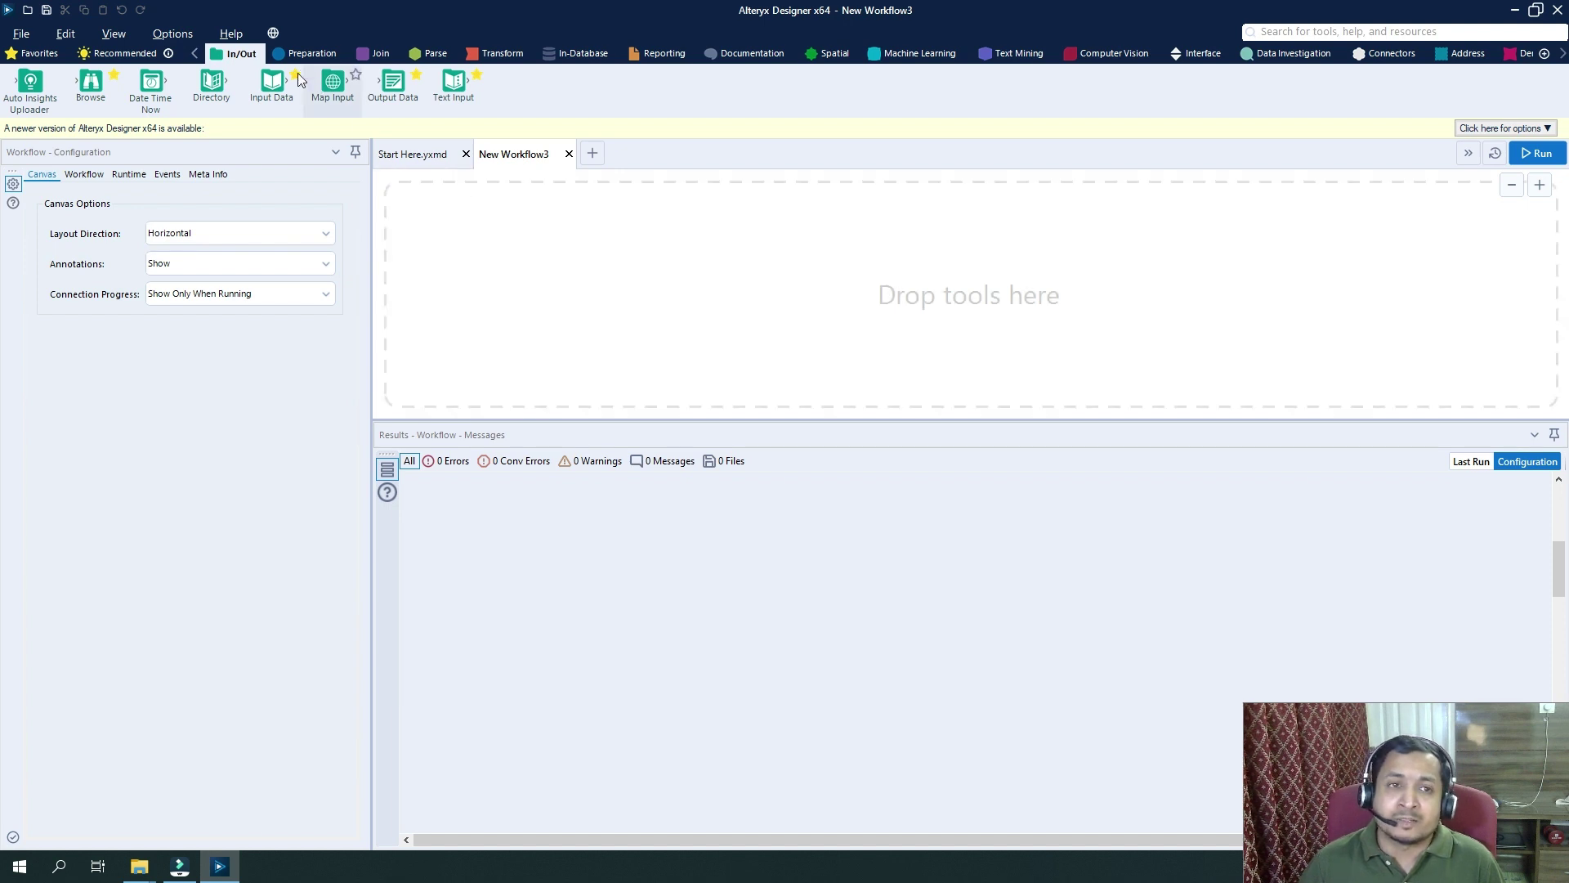
Add an Input Data tool that reads the SalesOrders sheet of Sales Data 2.xlsx.
left_click_drag(272, 79, 504, 256)
left_click(344, 191)
left_click(331, 196)
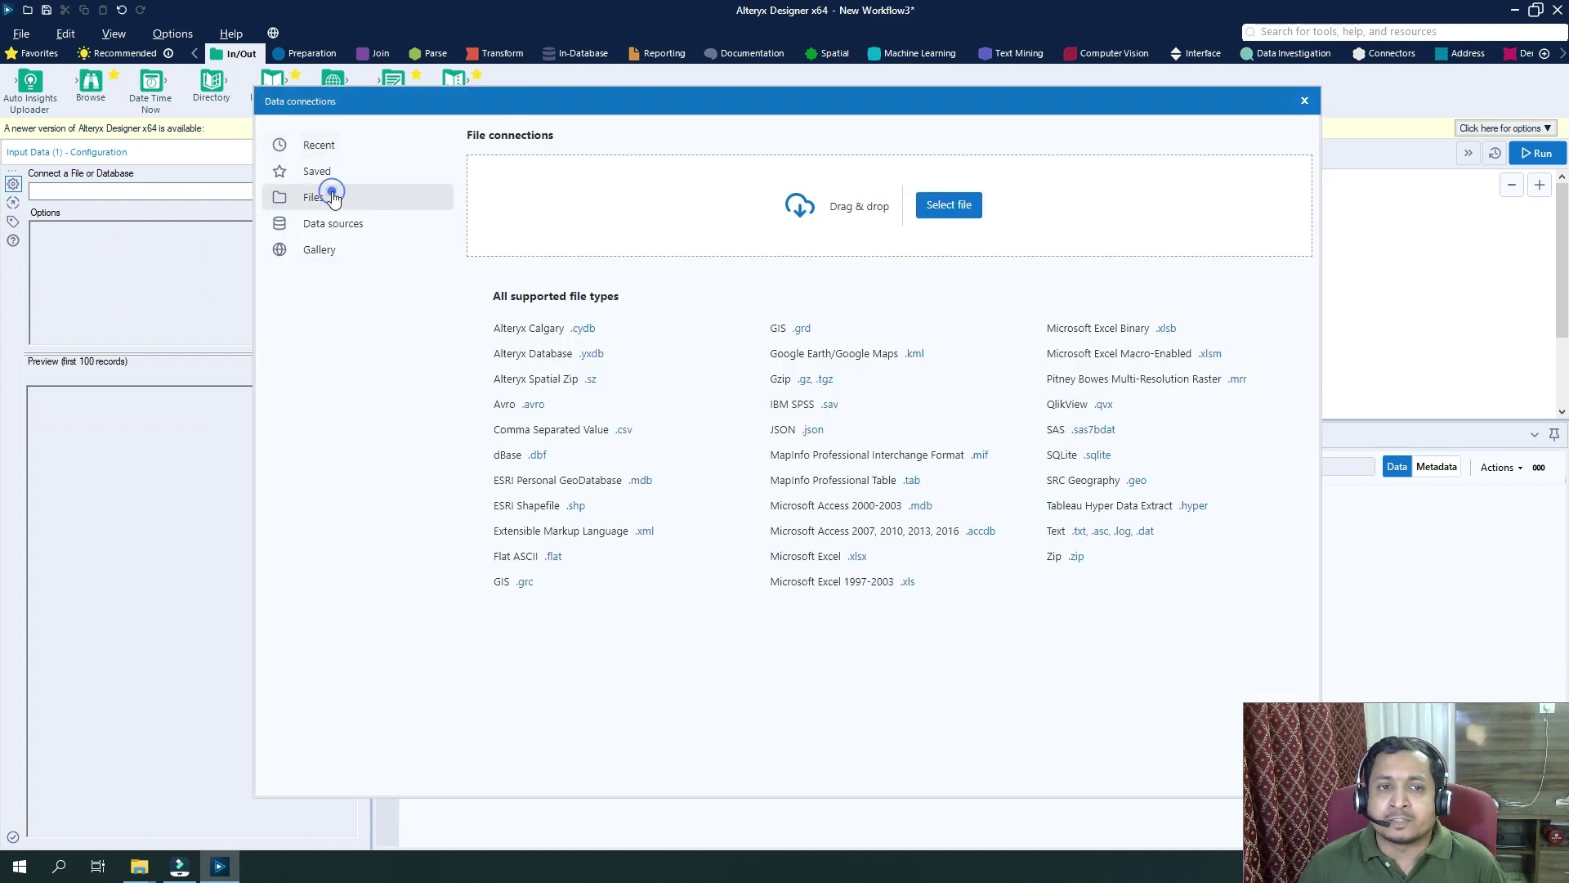
left_click(934, 208)
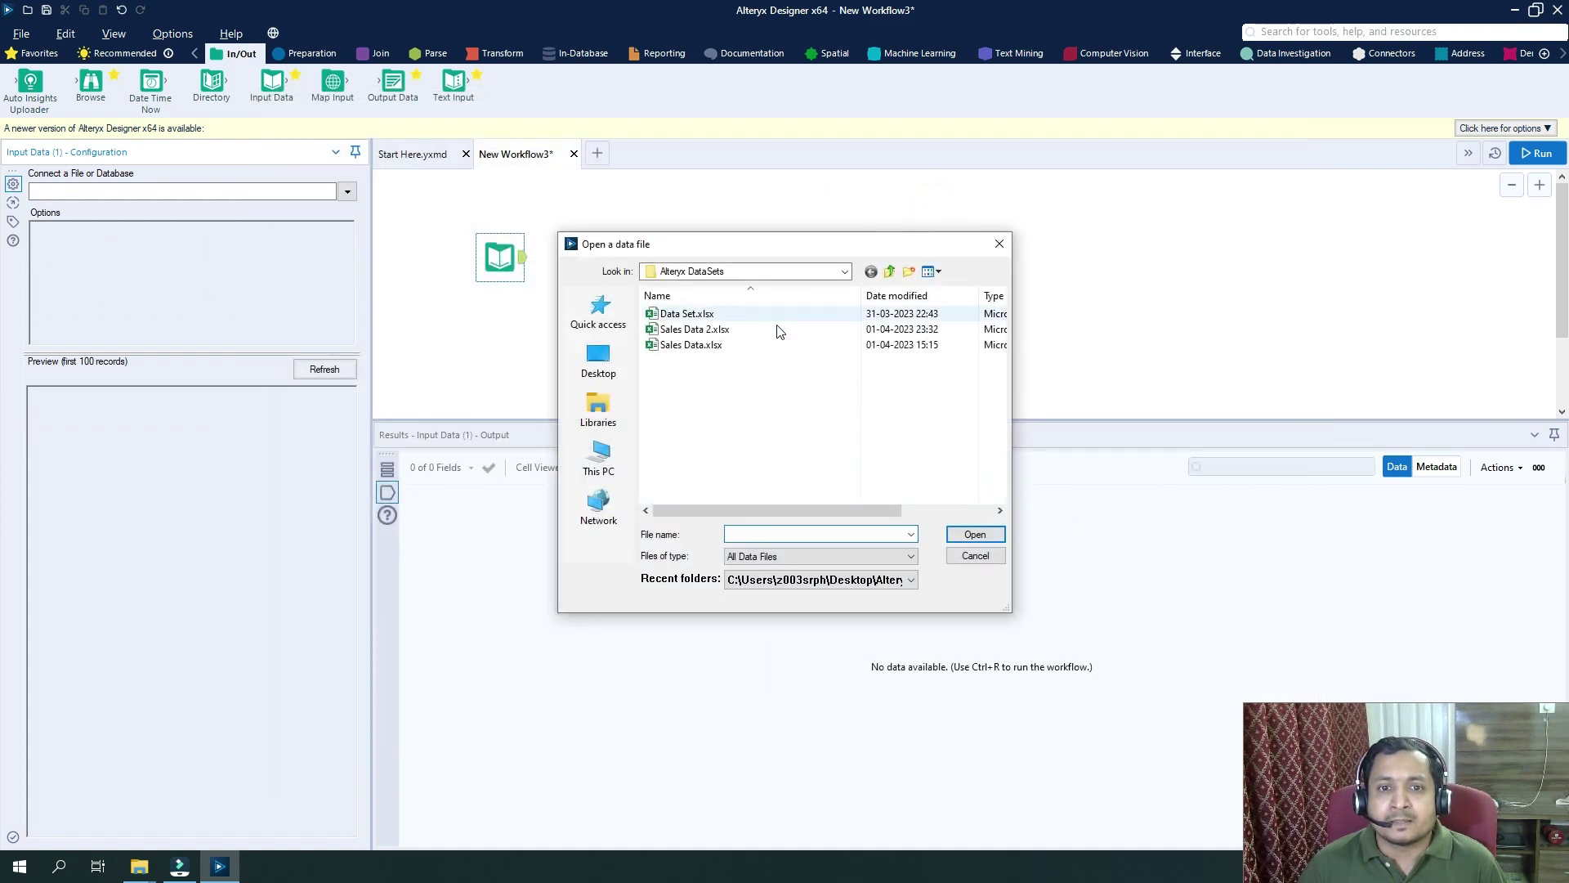
double_click(717, 330)
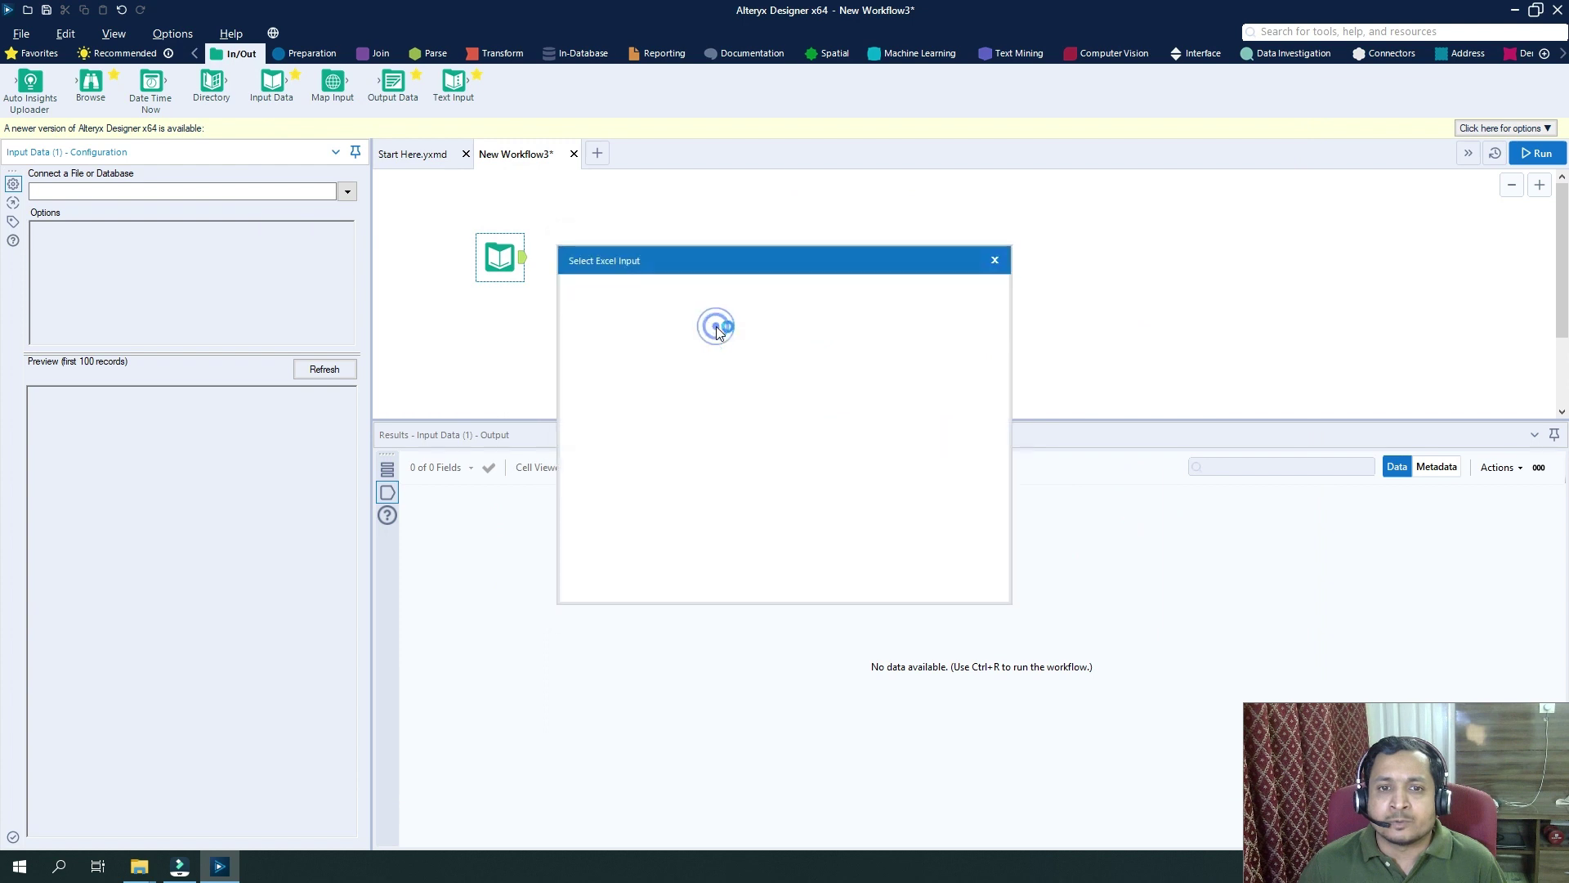
left_click(968, 581)
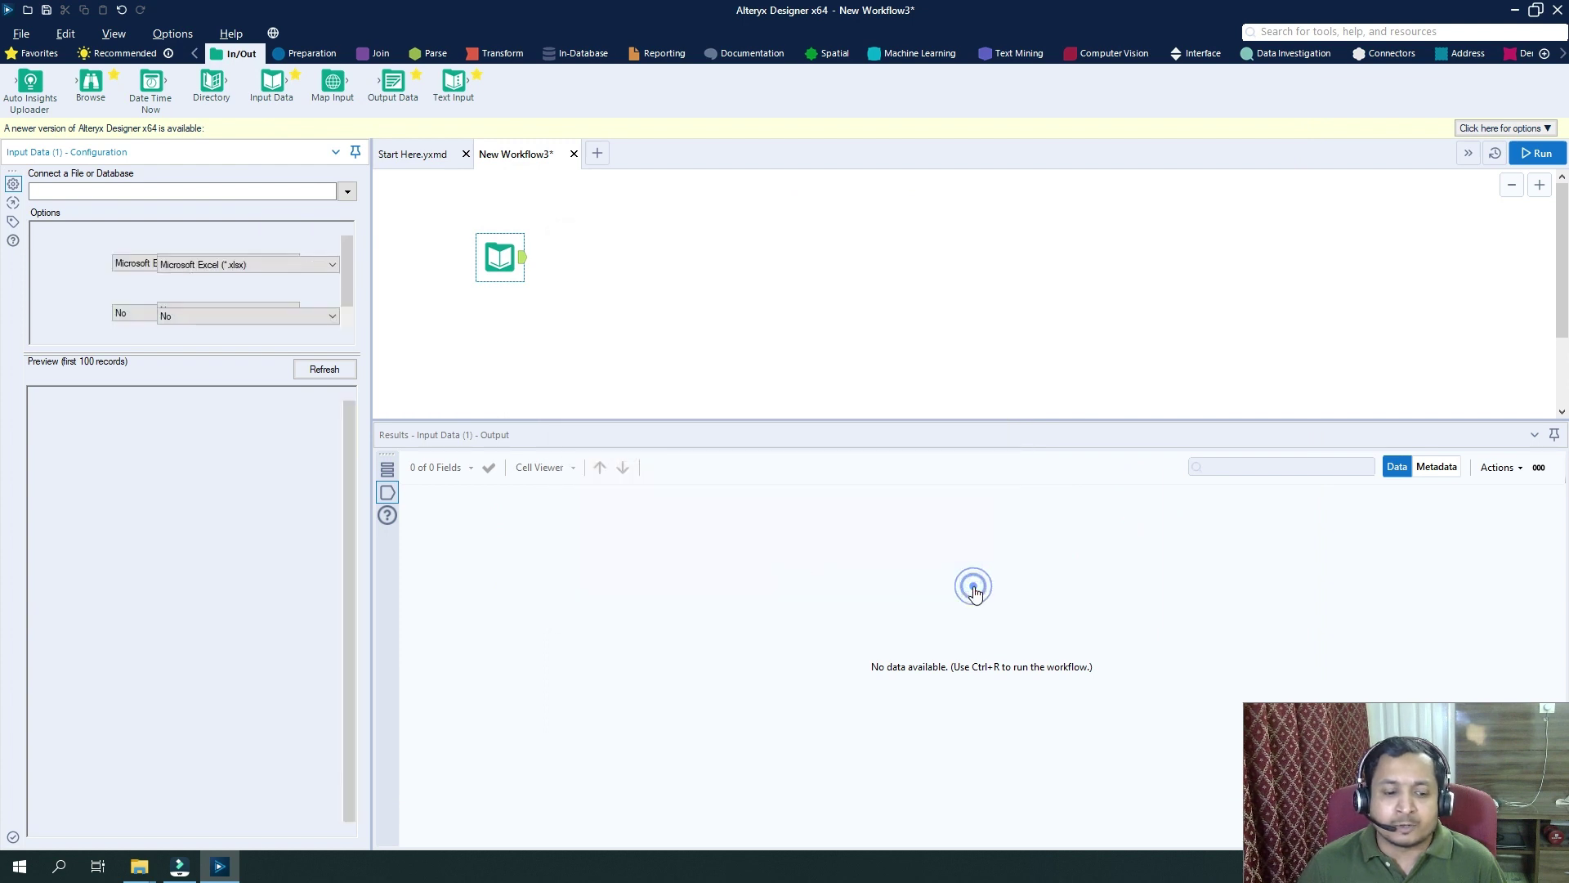
Run the workflow and review the 43 records with Region, Rep, Item and Jan–Mar units.
left_click(1541, 153)
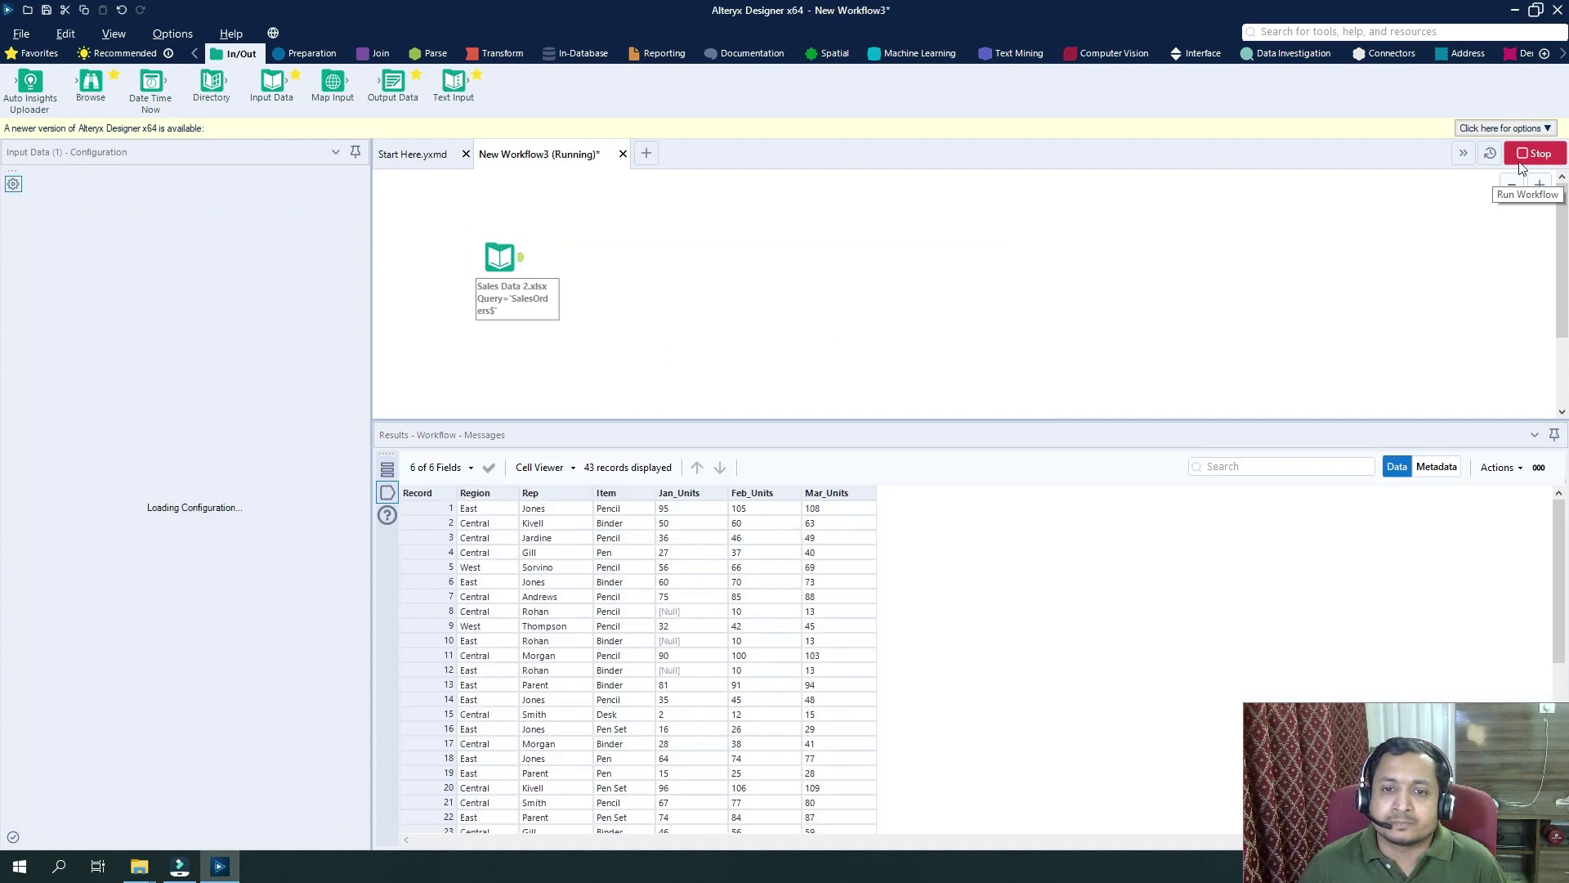
left_click(893, 471)
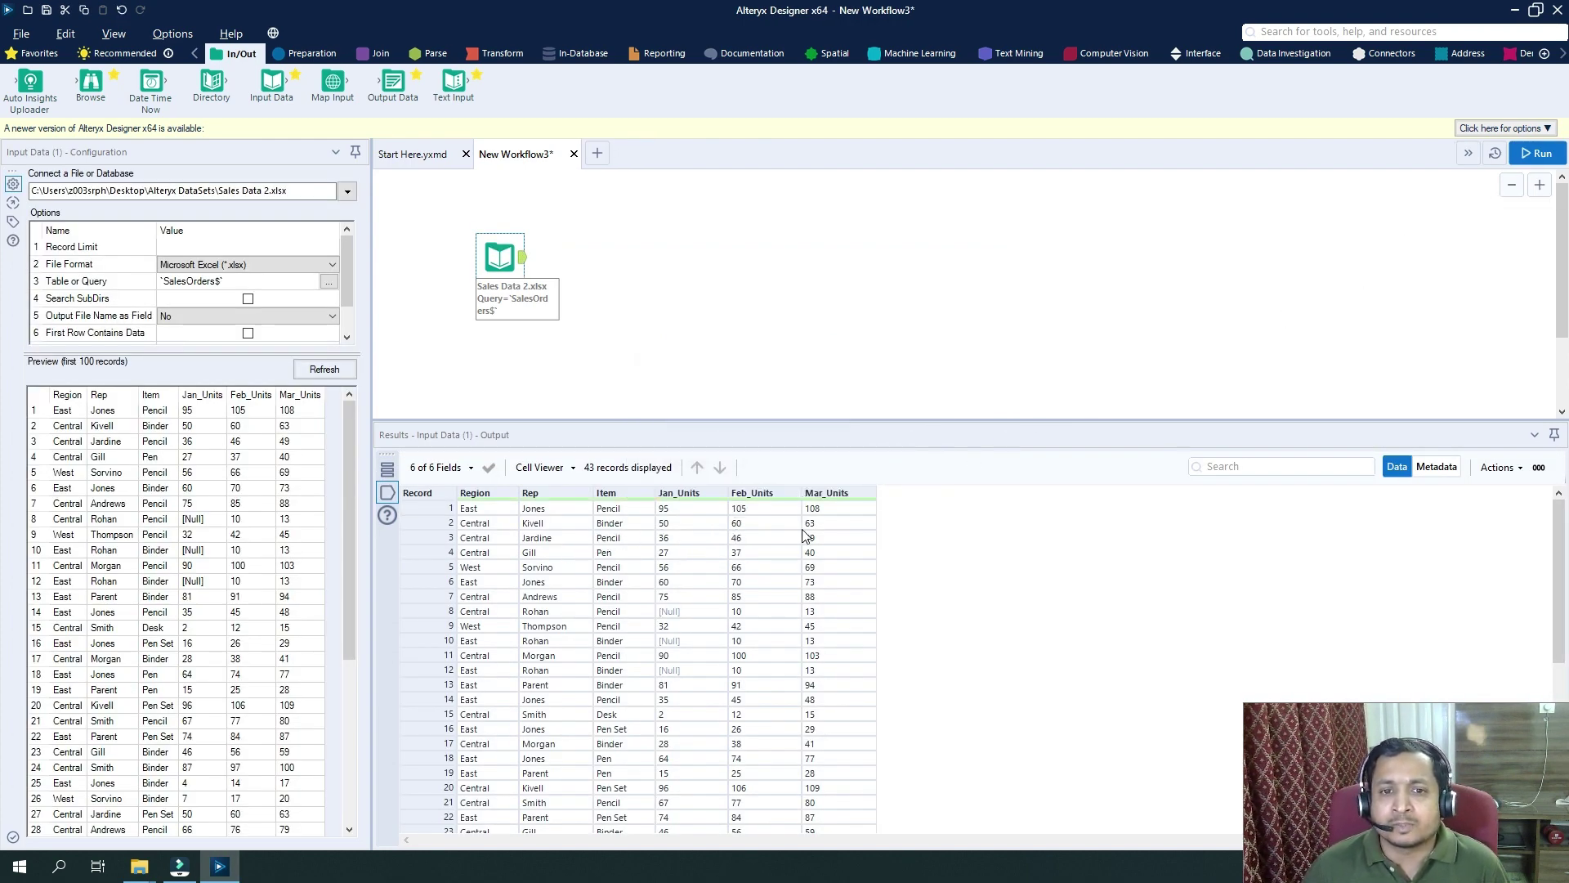
mouse_move(485, 502)
mouse_move(622, 491)
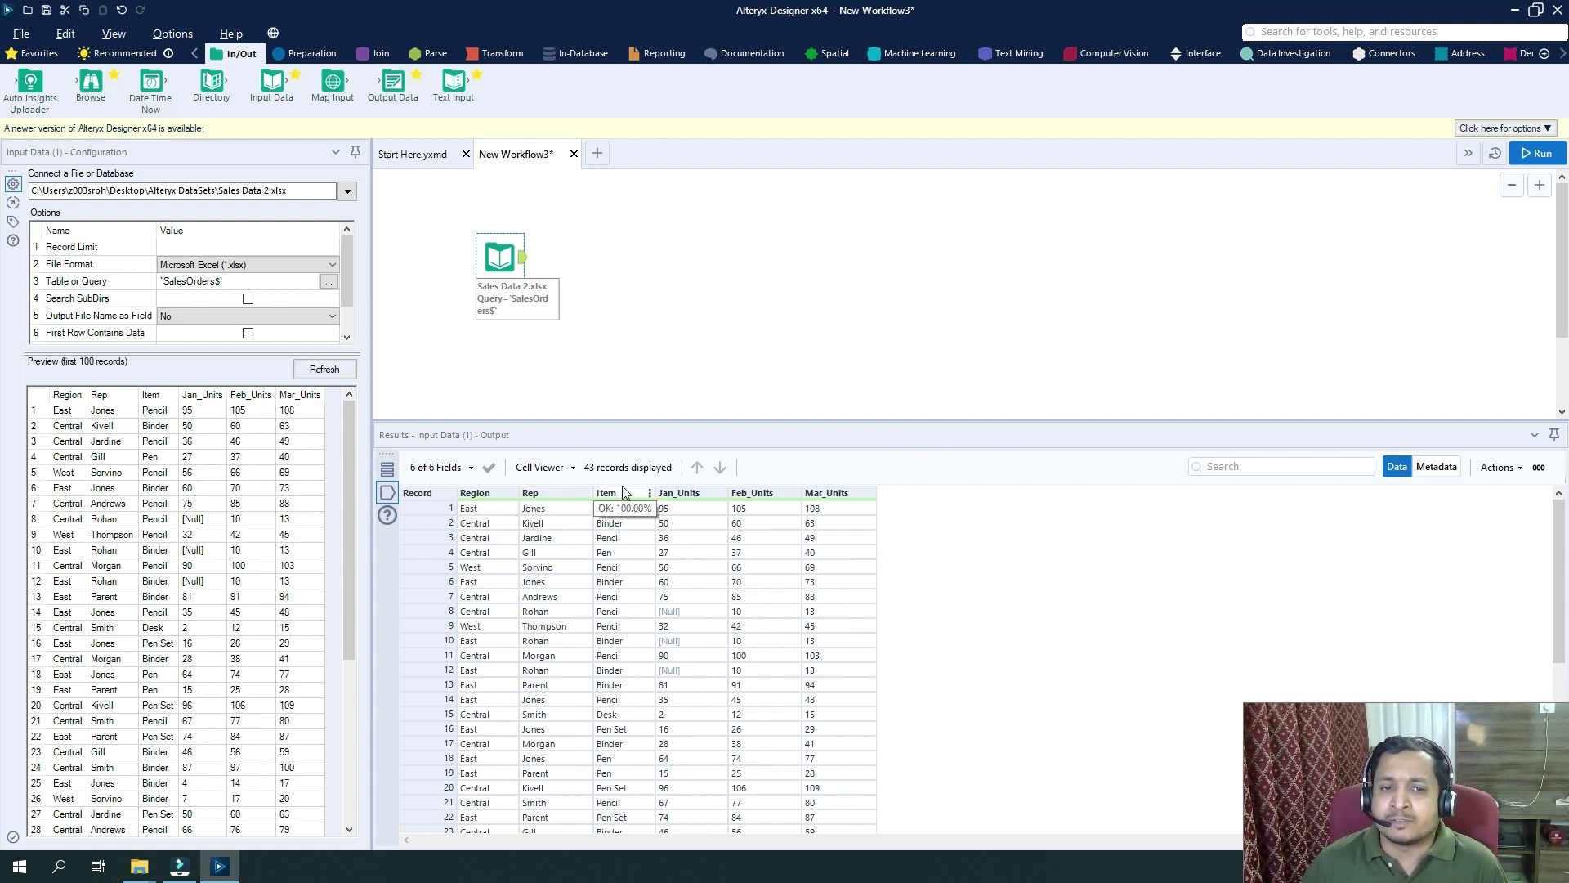
mouse_move(669, 498)
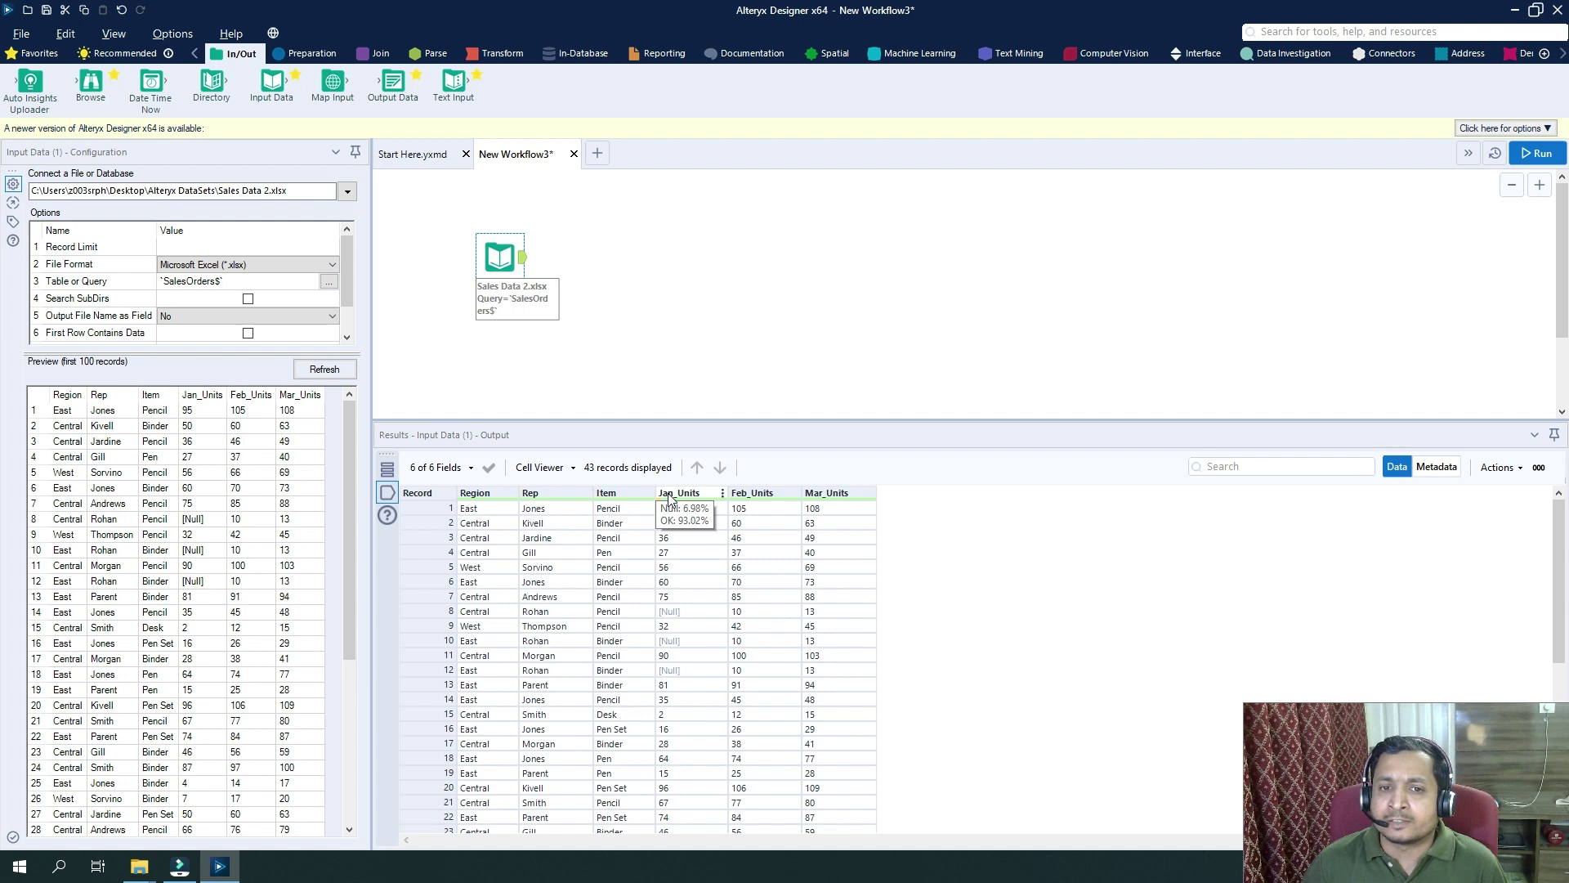
mouse_move(852, 499)
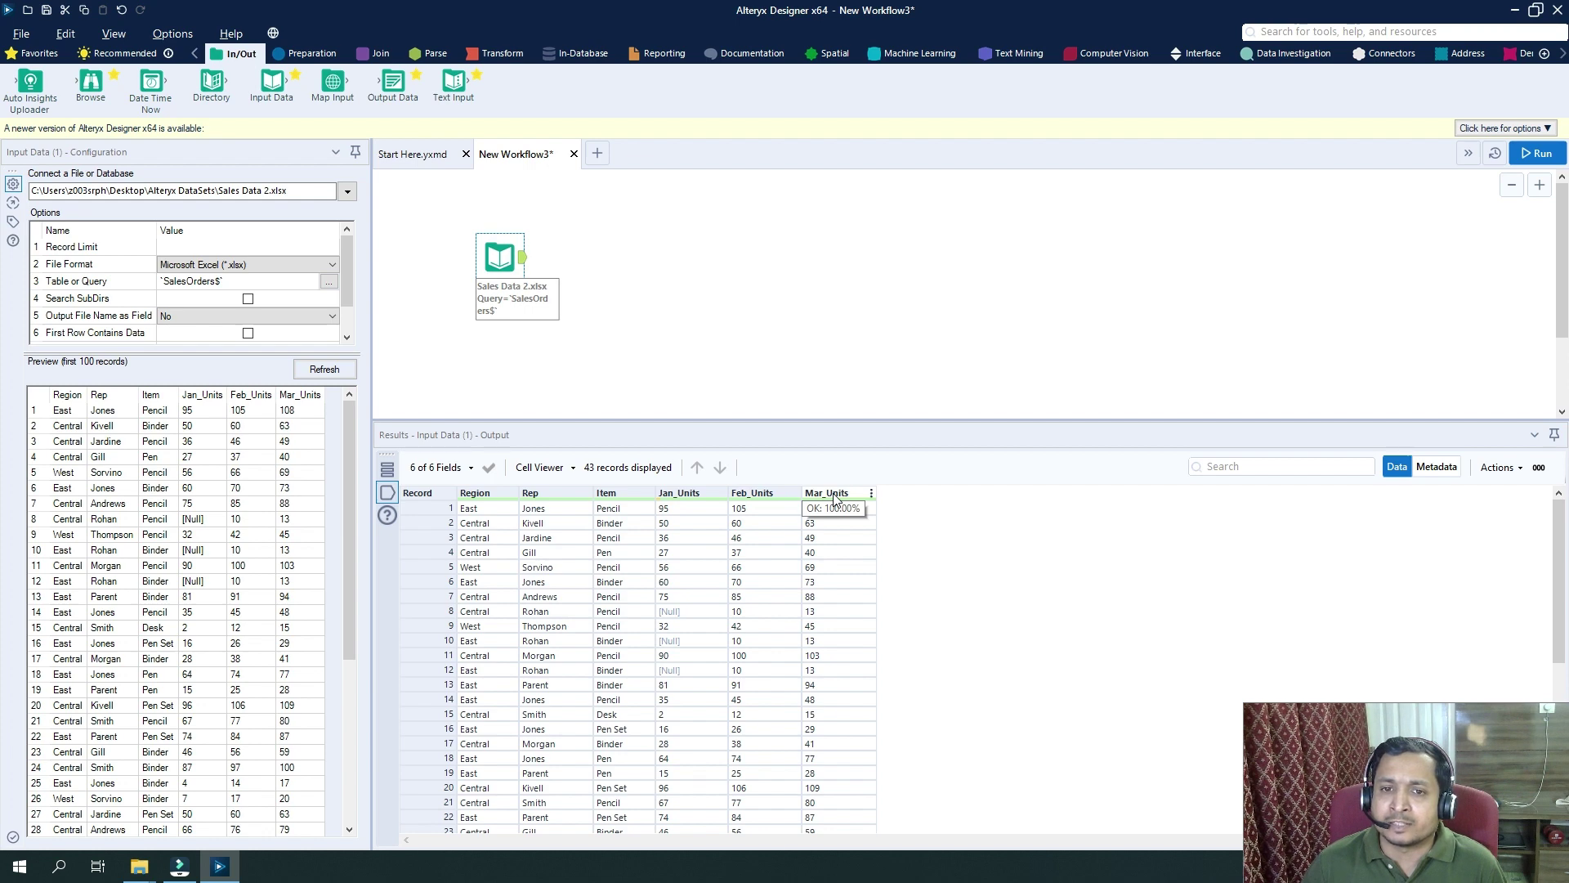
scroll(685, 716, "down", 7)
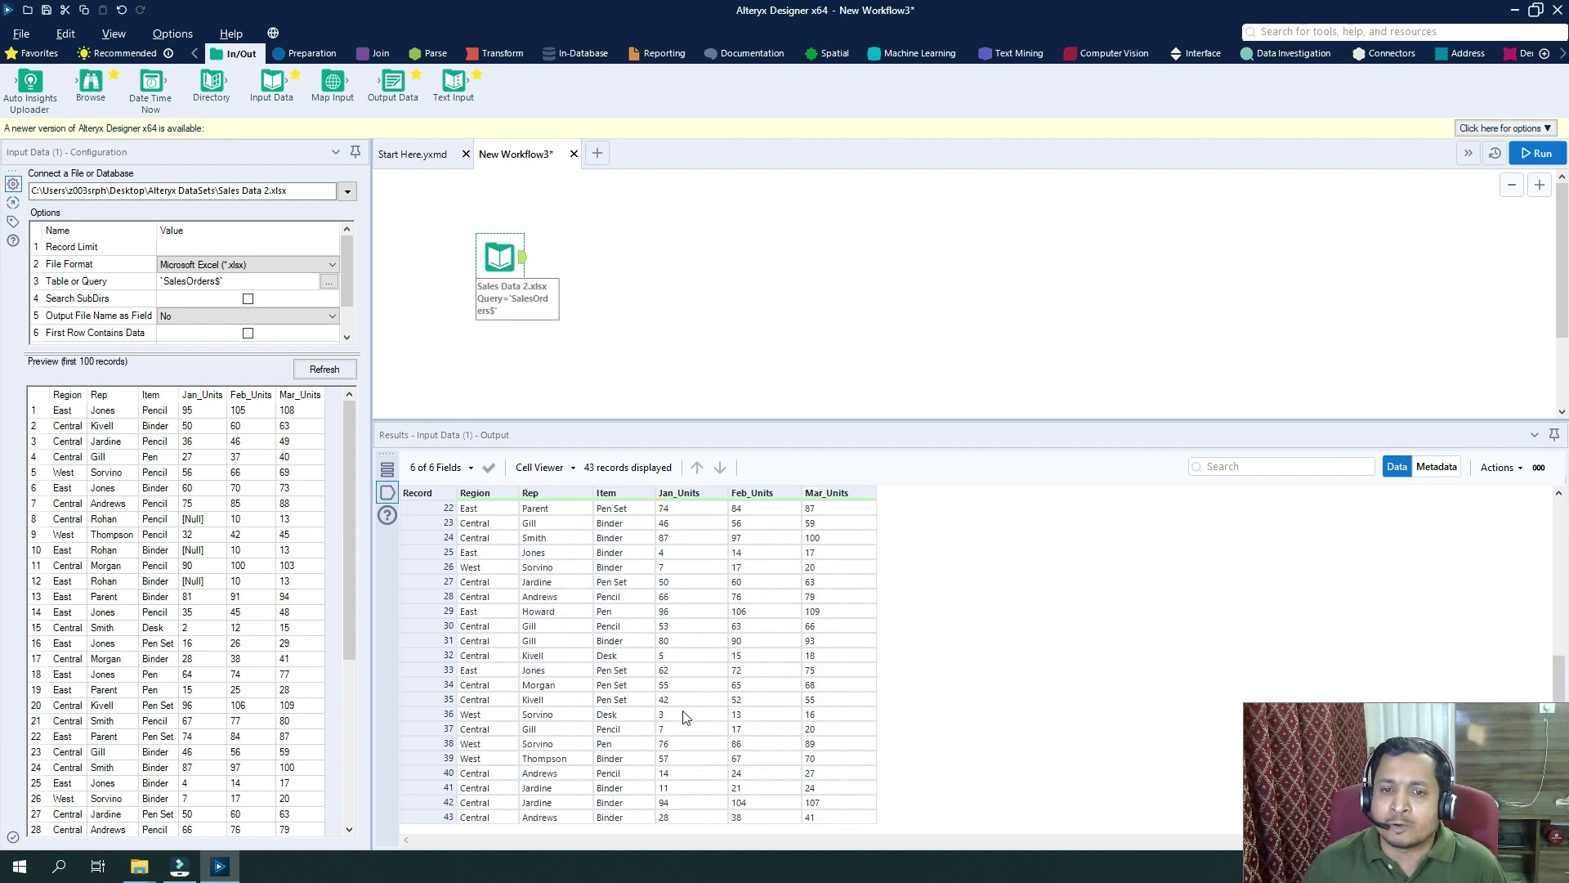
scroll(685, 717, "up", 7)
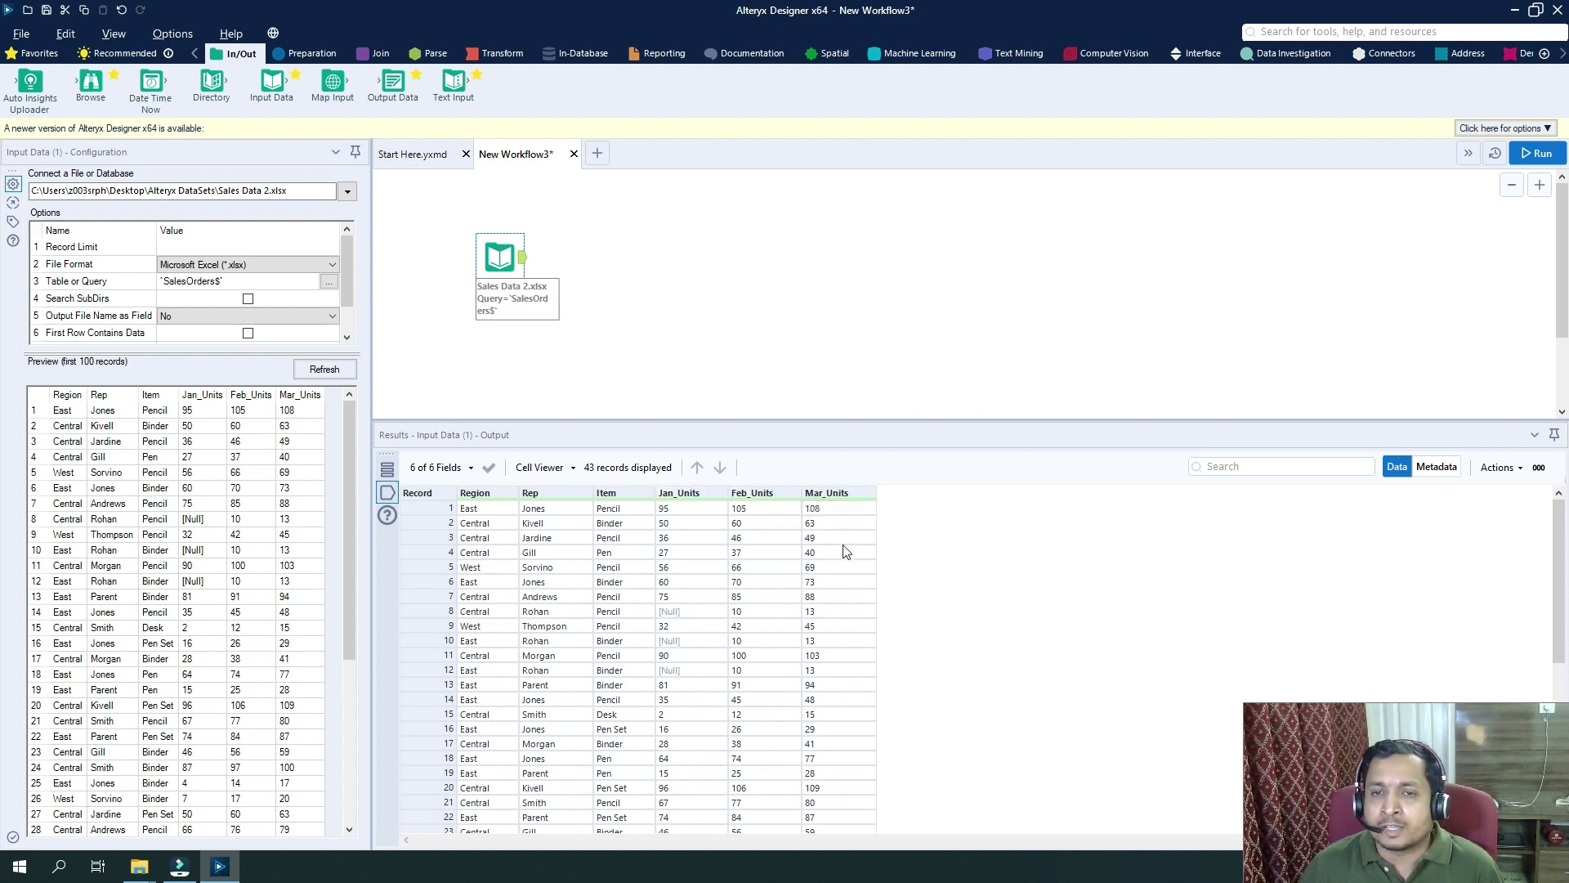
Place a Multi-Field Formula after Input Data, keeping the field type filter on Numeric.
left_click(314, 53)
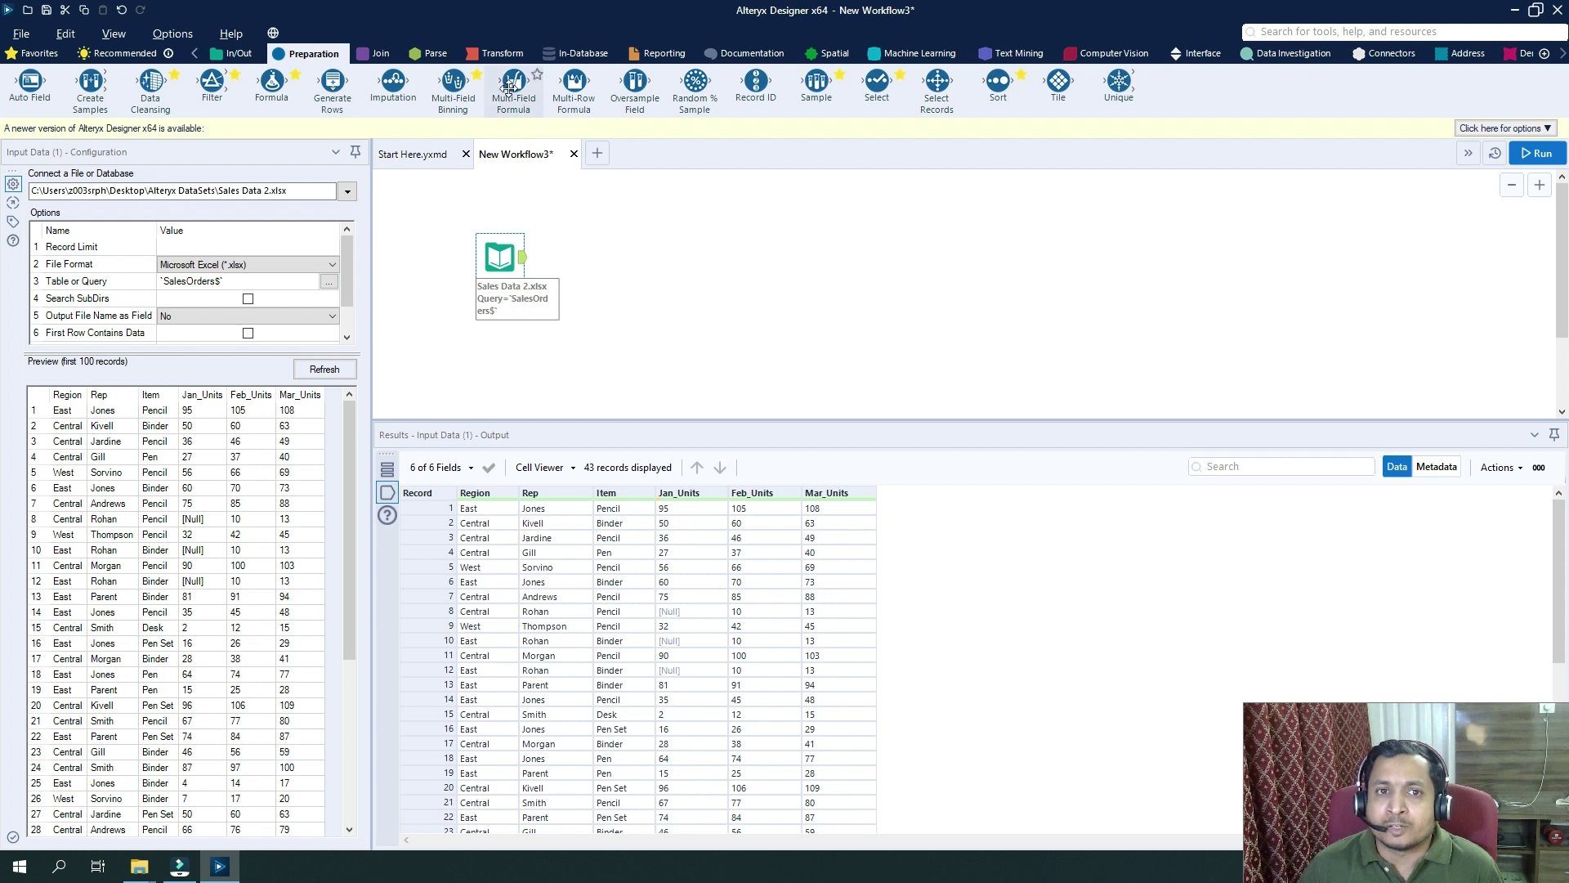
left_click_drag(513, 82, 585, 256)
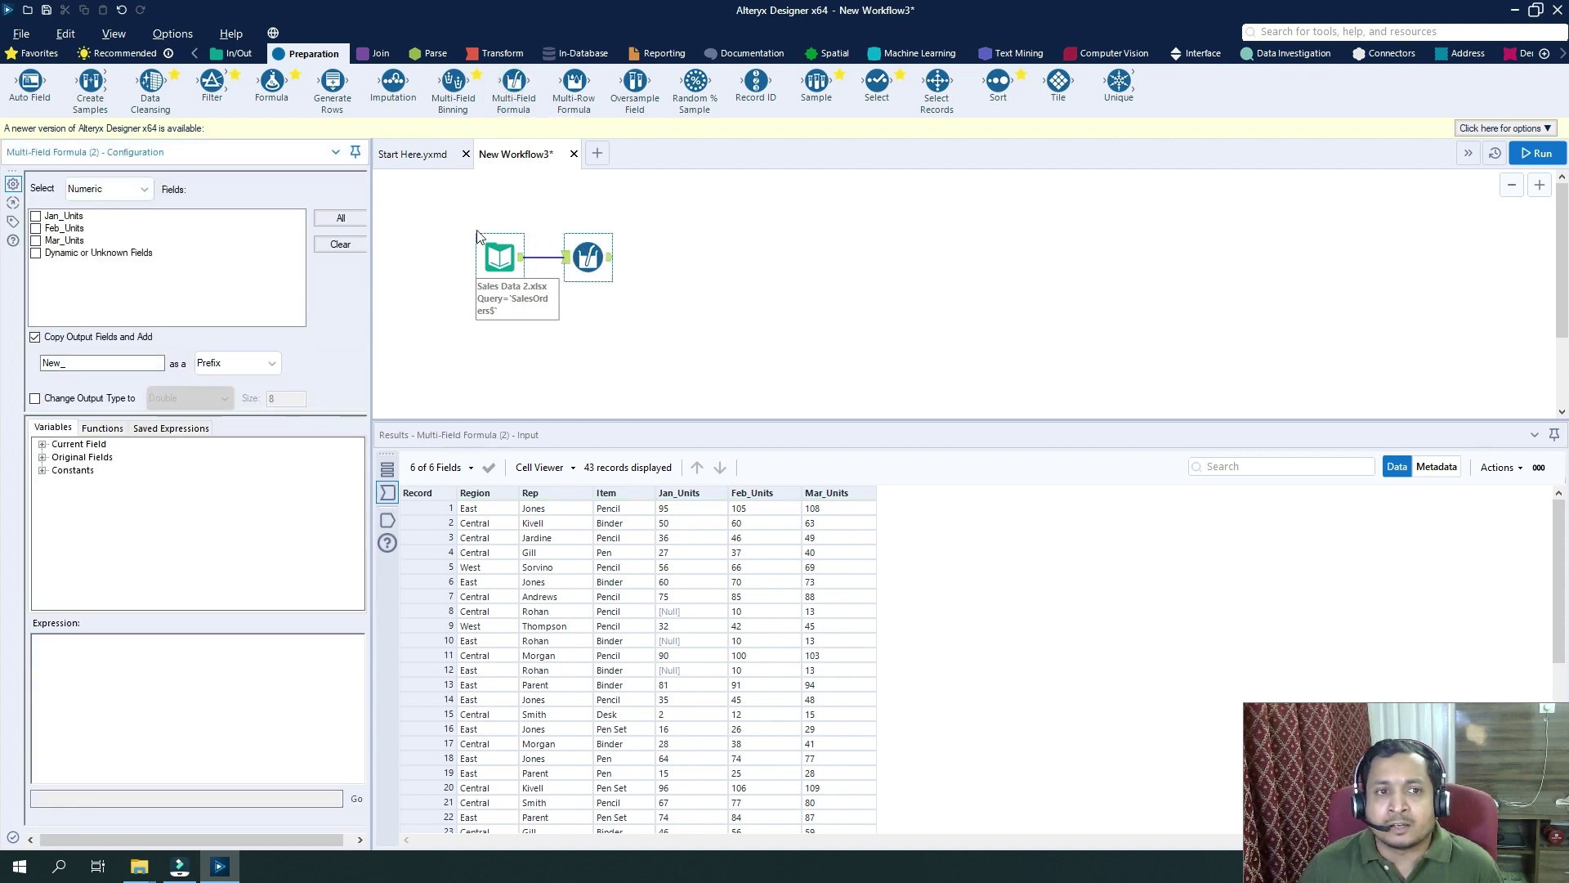
left_click(145, 196)
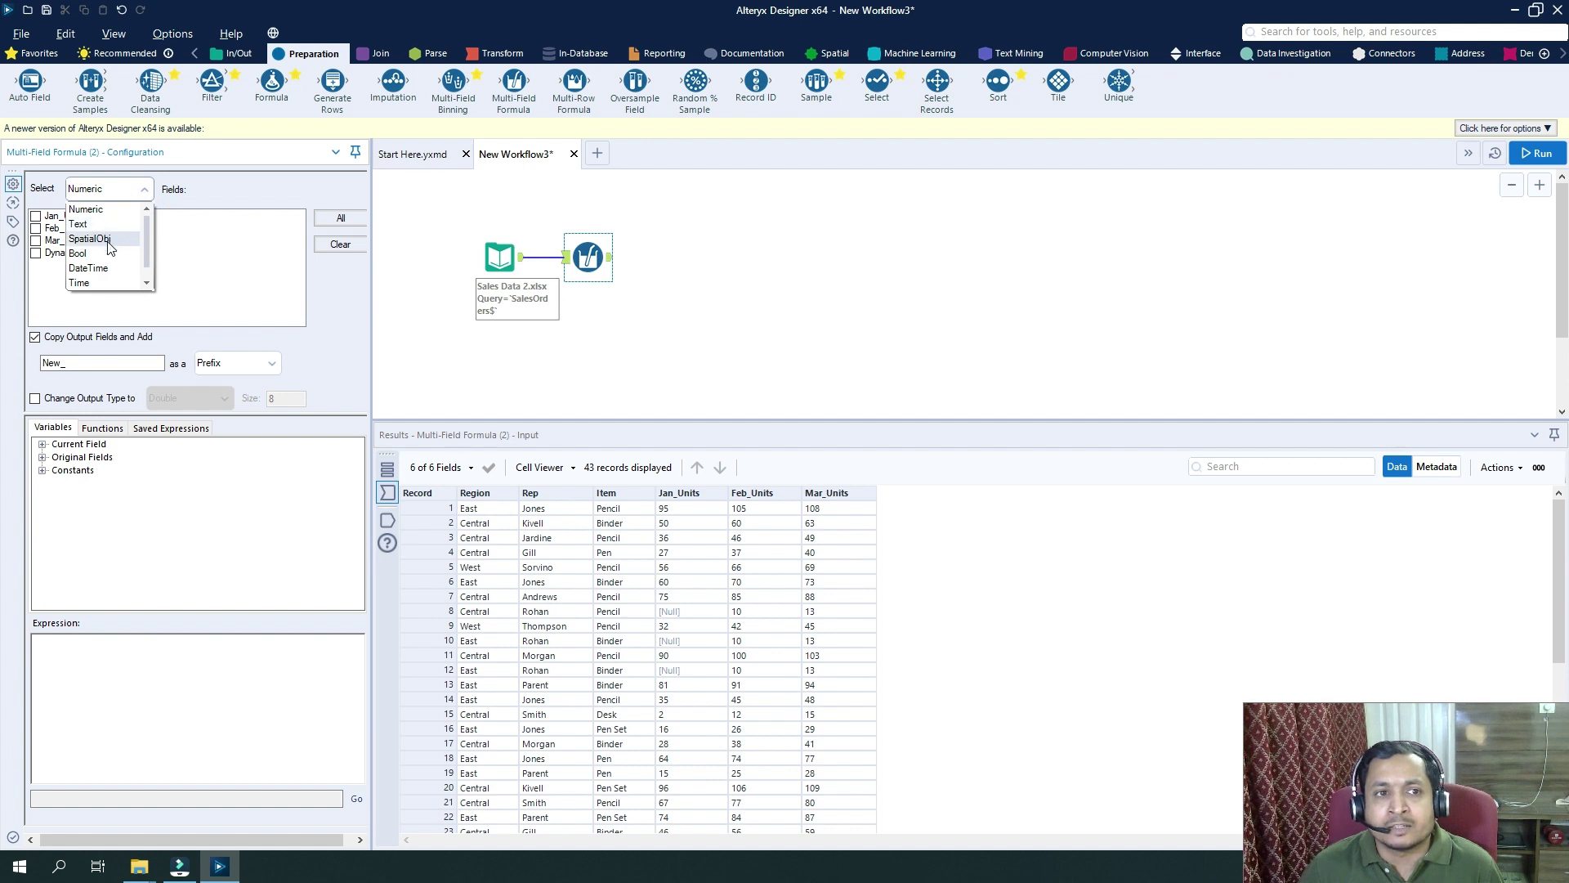
scroll(136, 245, "down", 1)
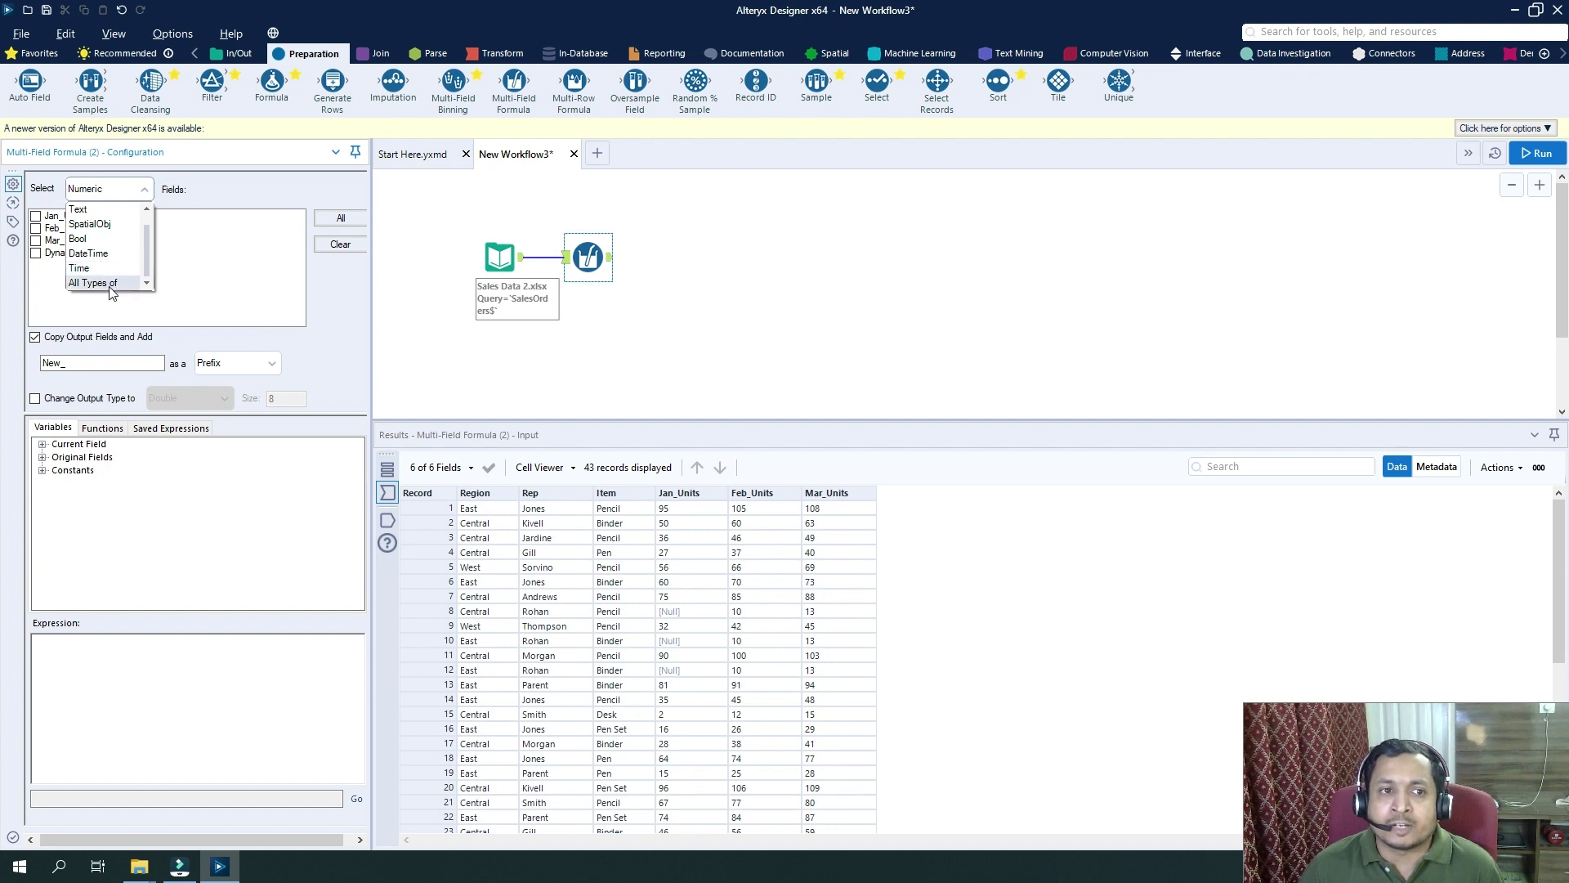
left_click(175, 184)
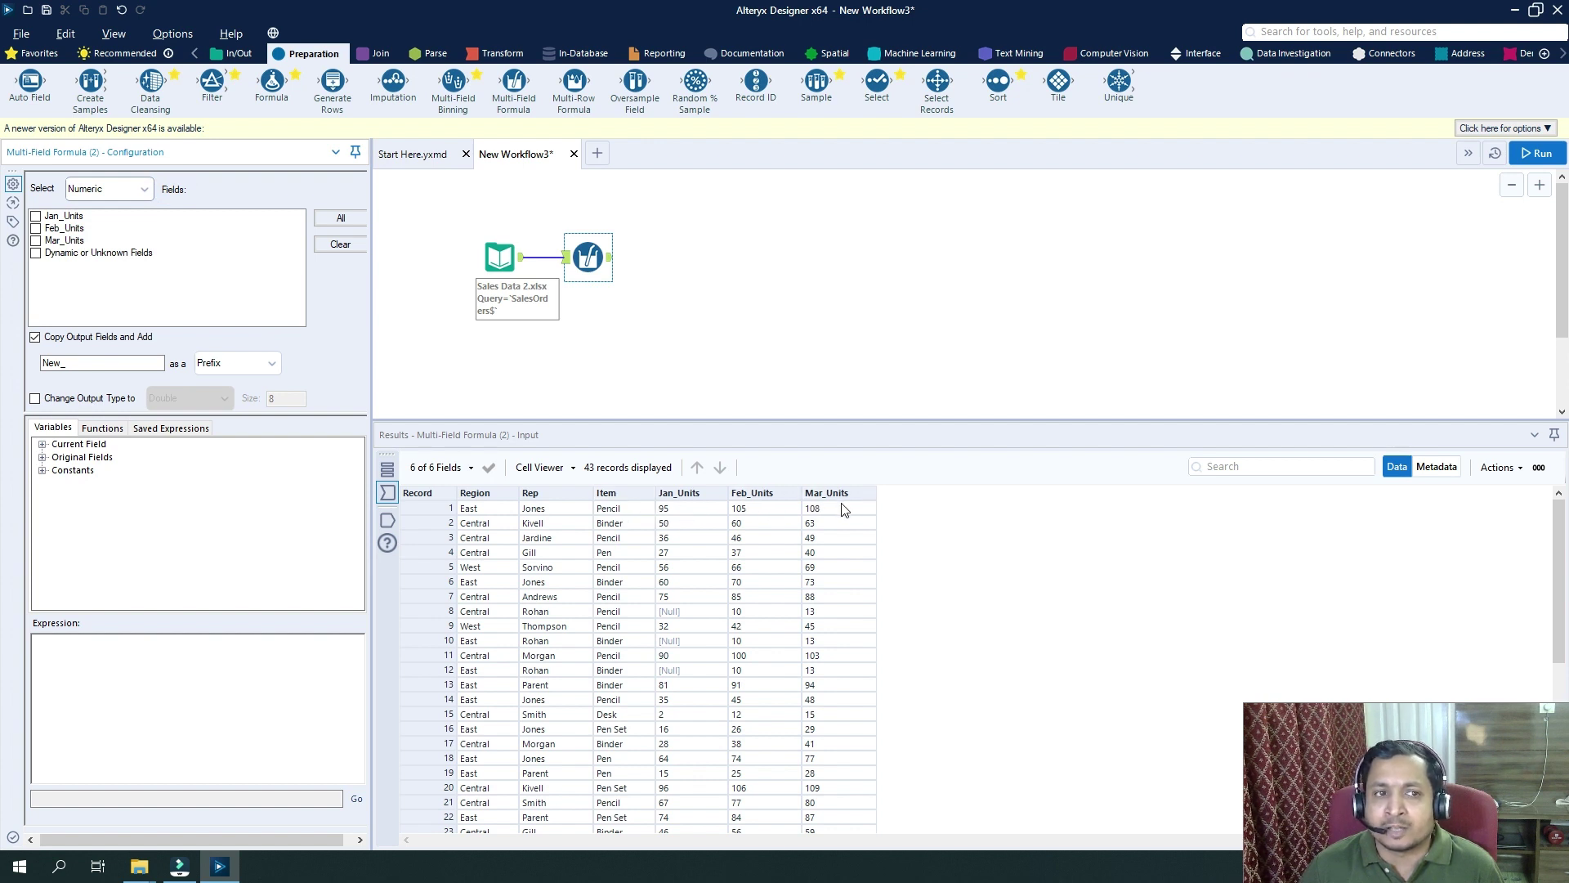
Tick Jan_Units, Feb_Units and Mar_Units and replace the New_ prefix with UpdatedValues_.
left_click(36, 217)
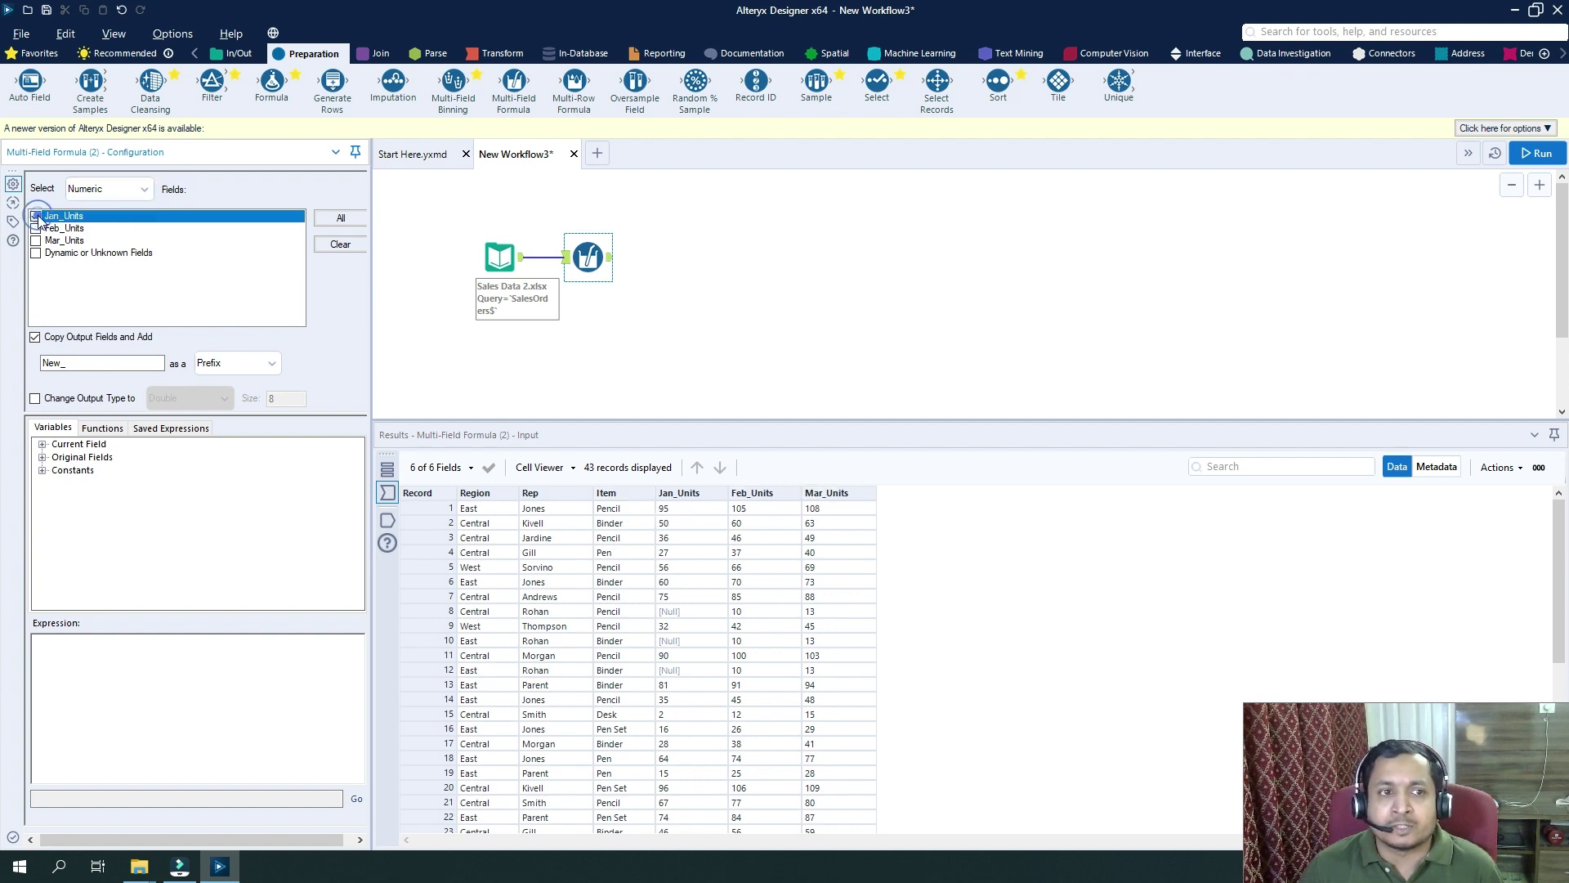
left_click(36, 229)
left_click(36, 241)
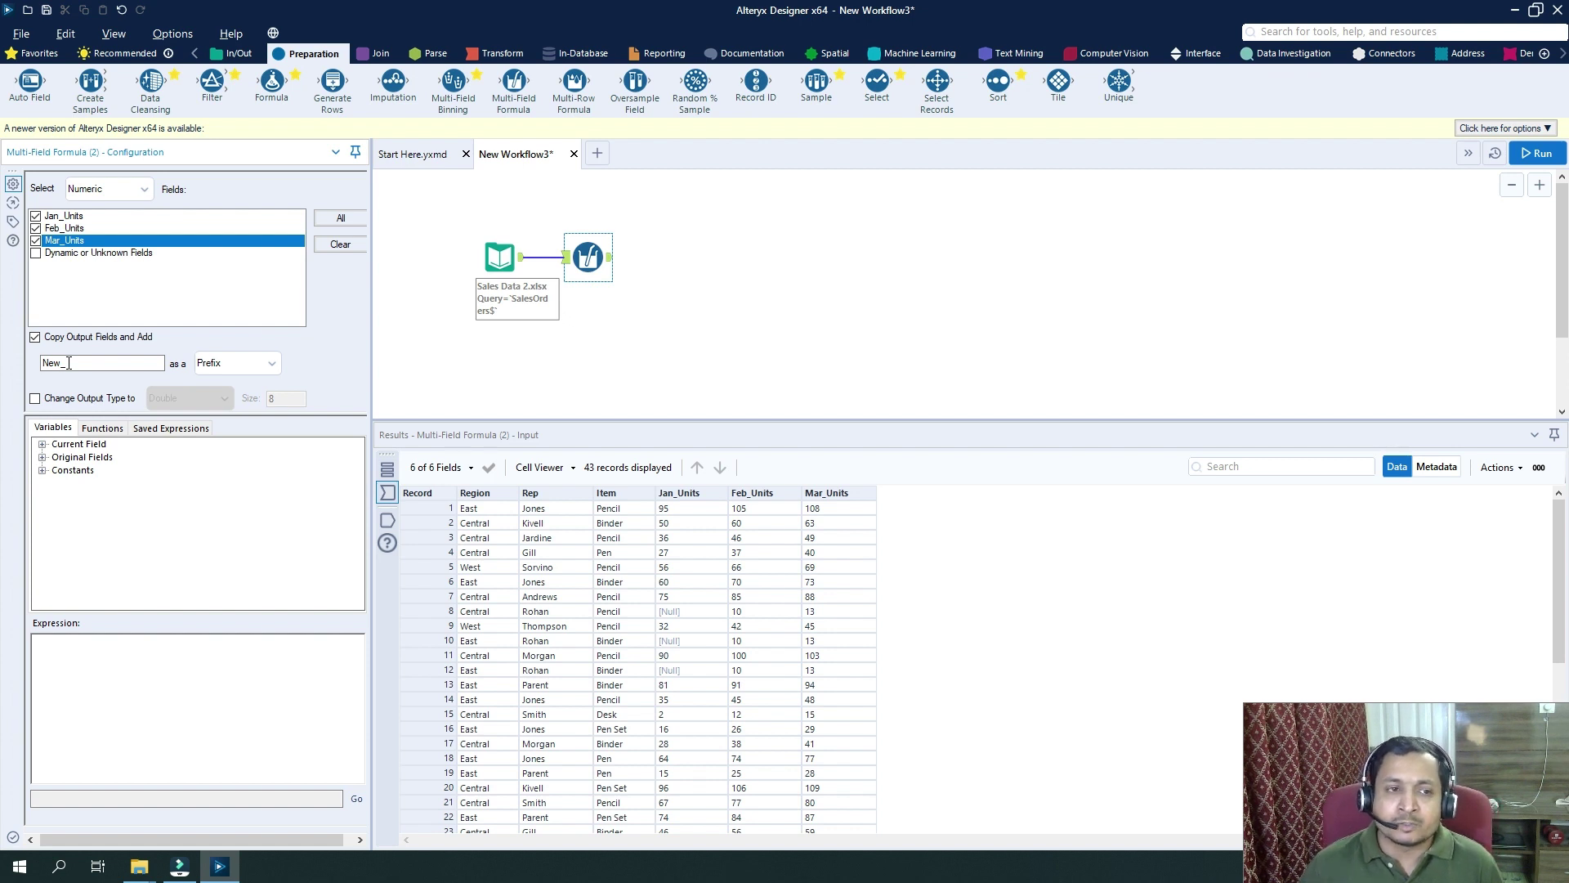
left_click_drag(69, 363, 37, 365)
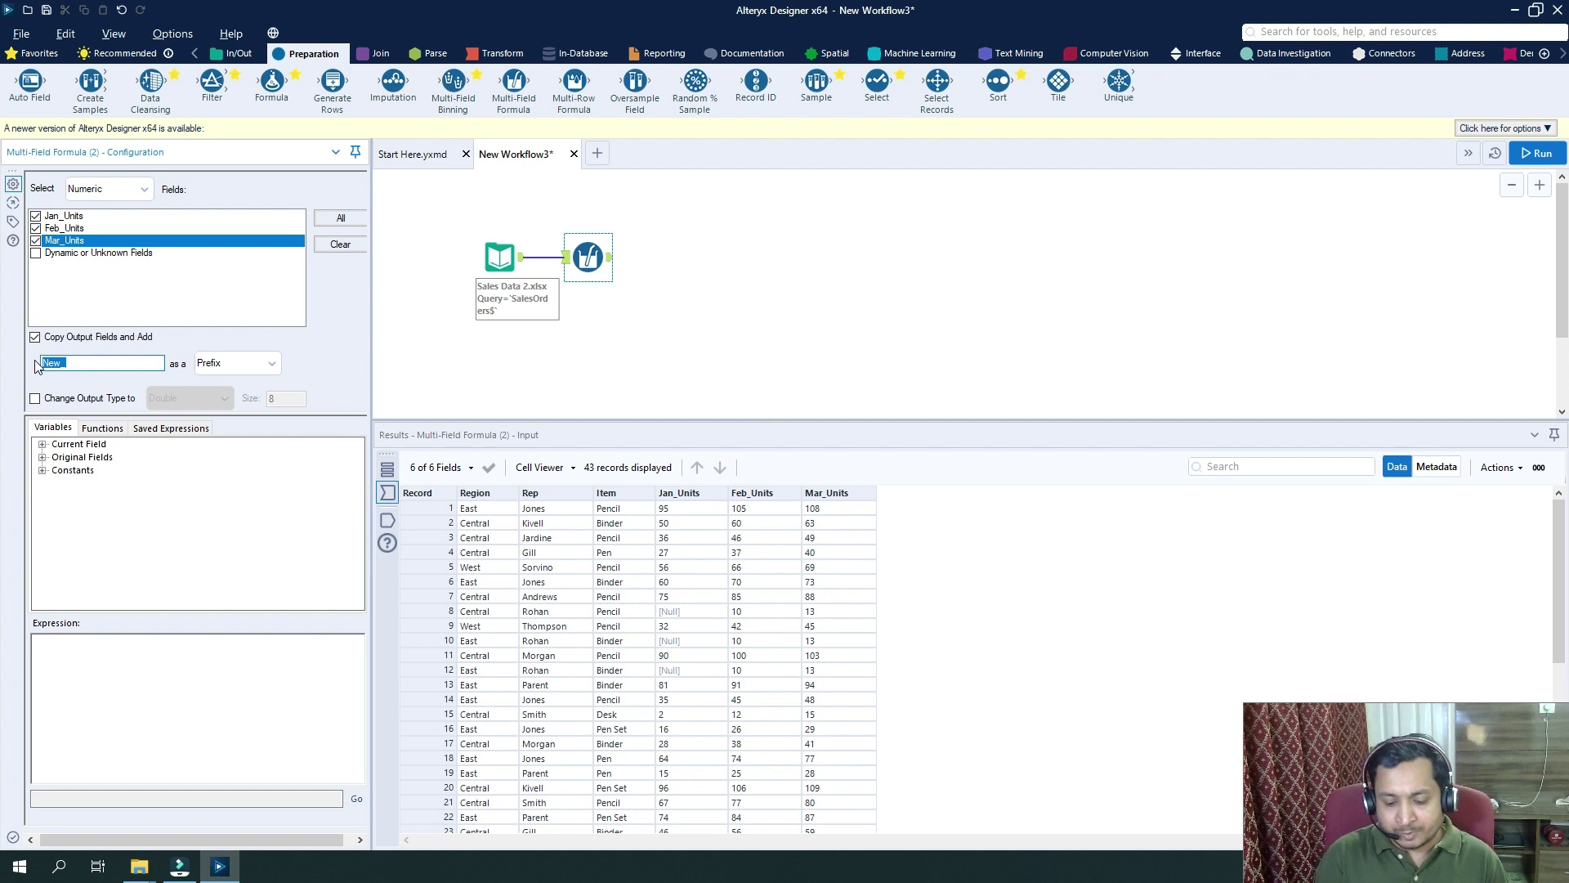
type("Uop")
type("pdated")
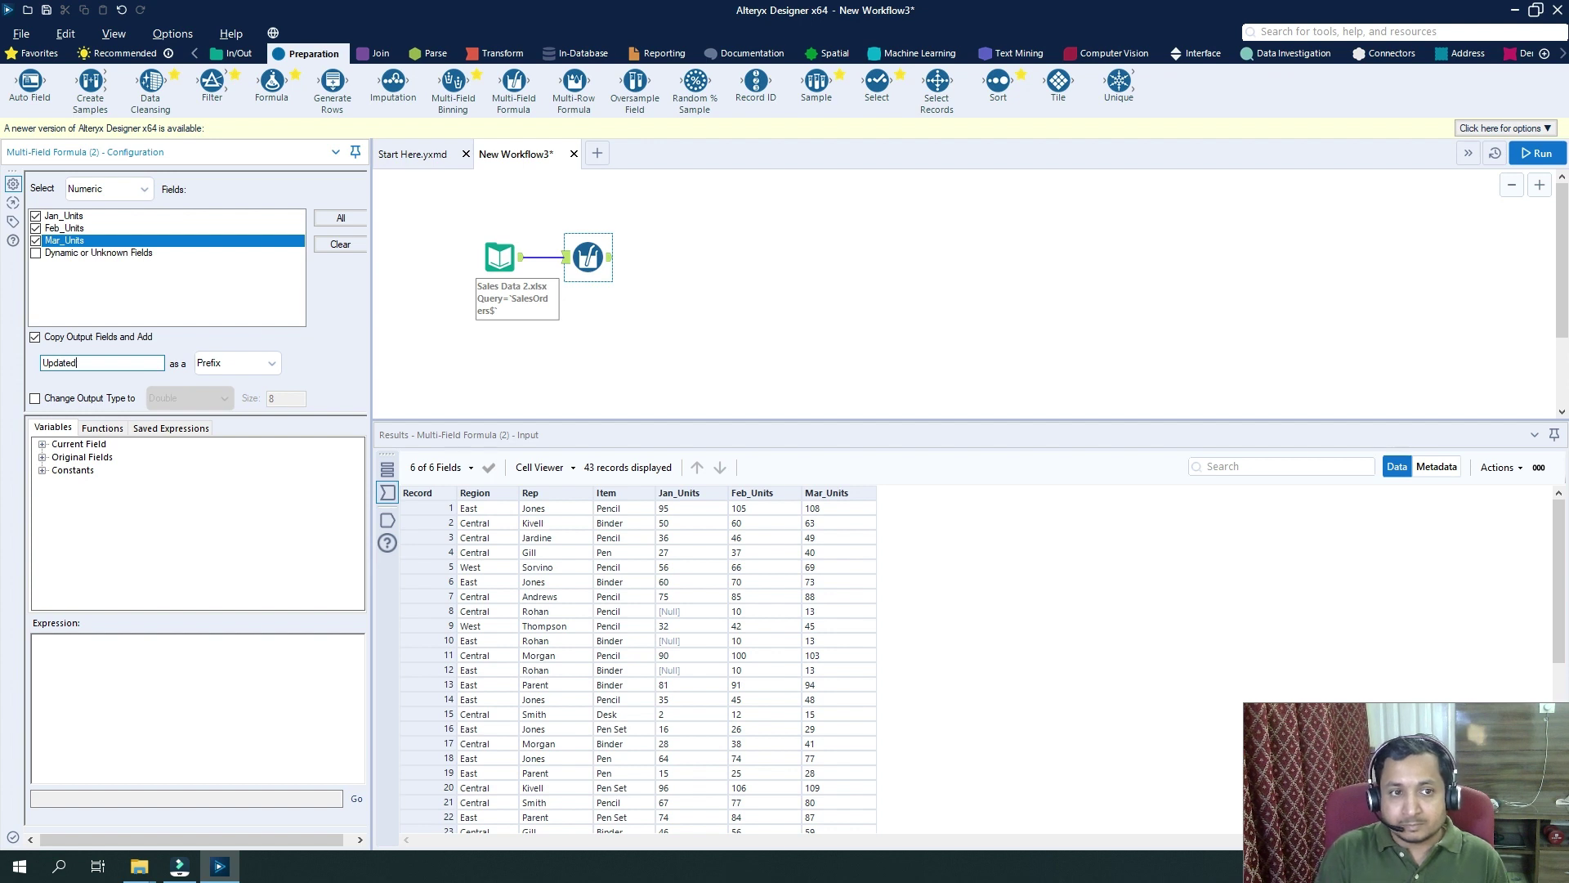
type("Values_")
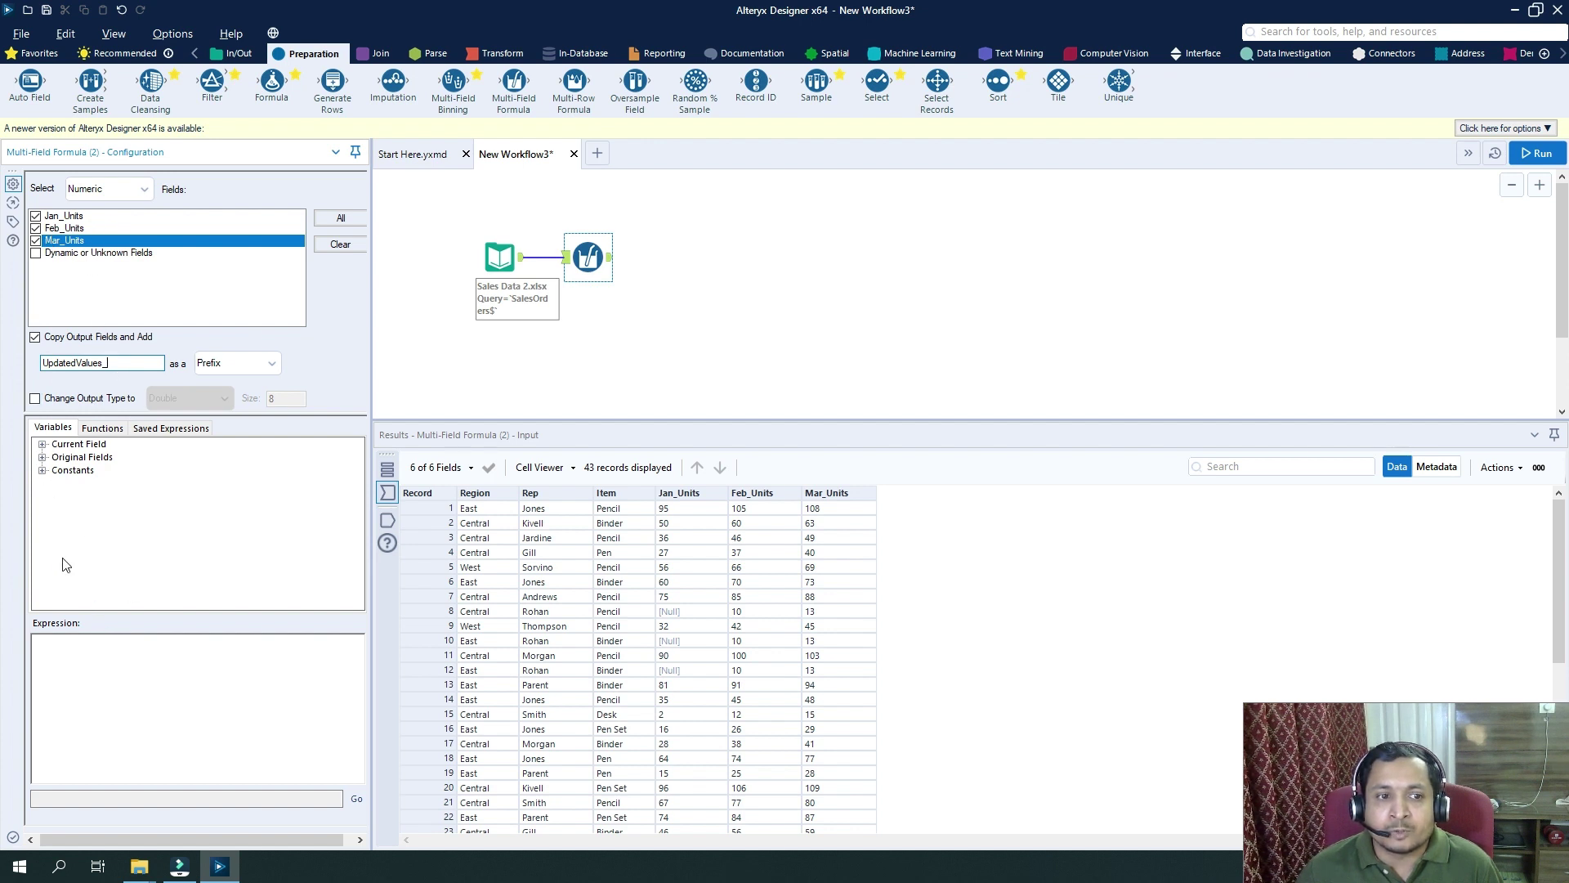
Build the expression [_CurrentField_]*10 from the Current Field variable.
left_click(63, 657)
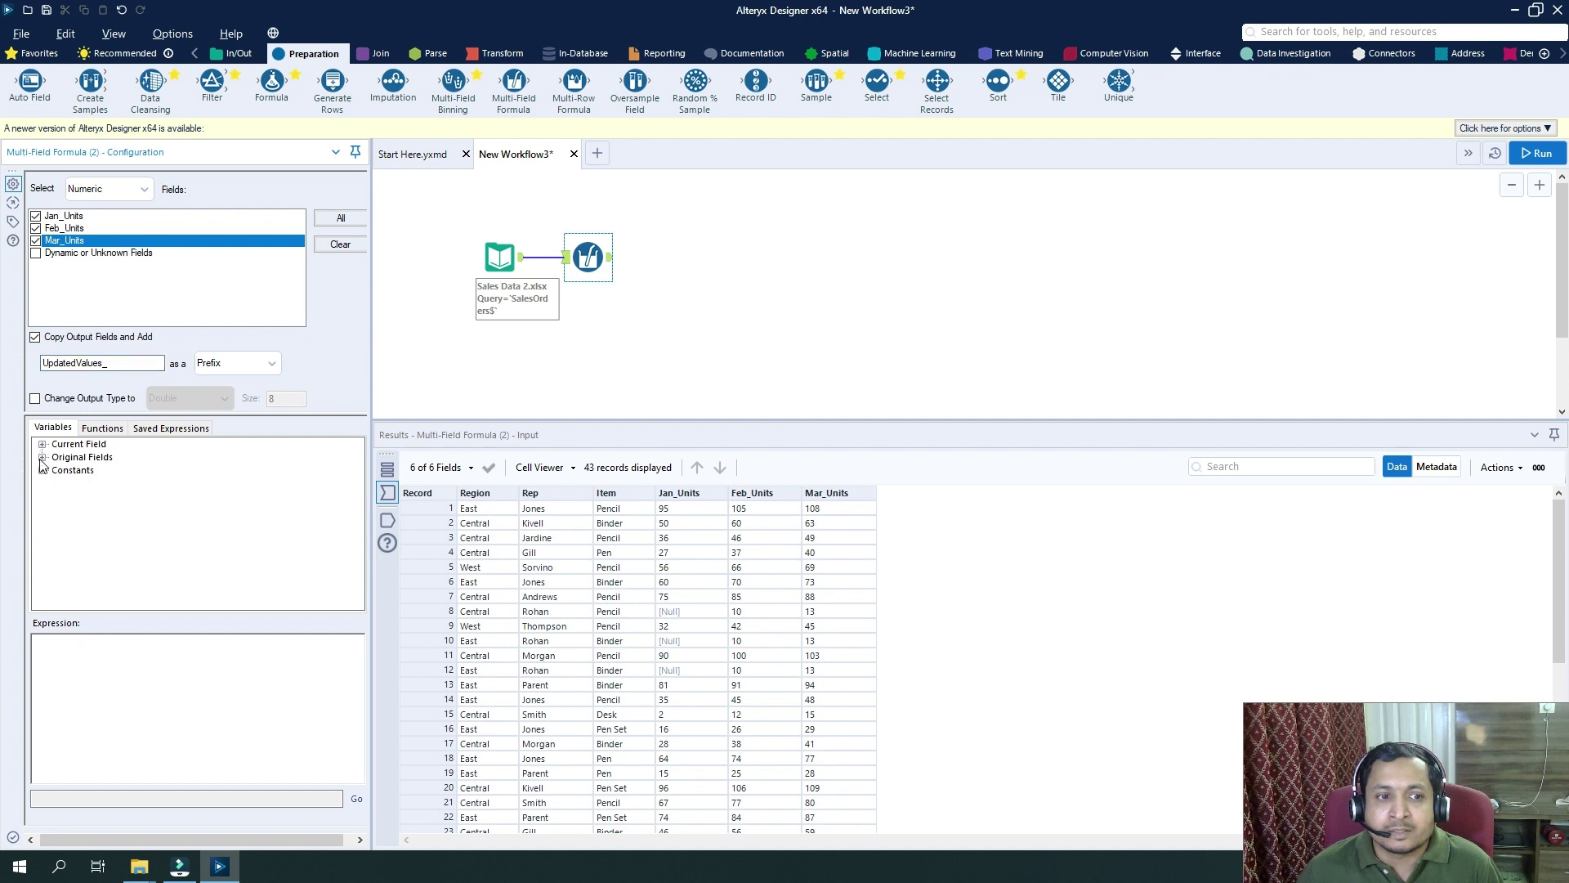
left_click(42, 458)
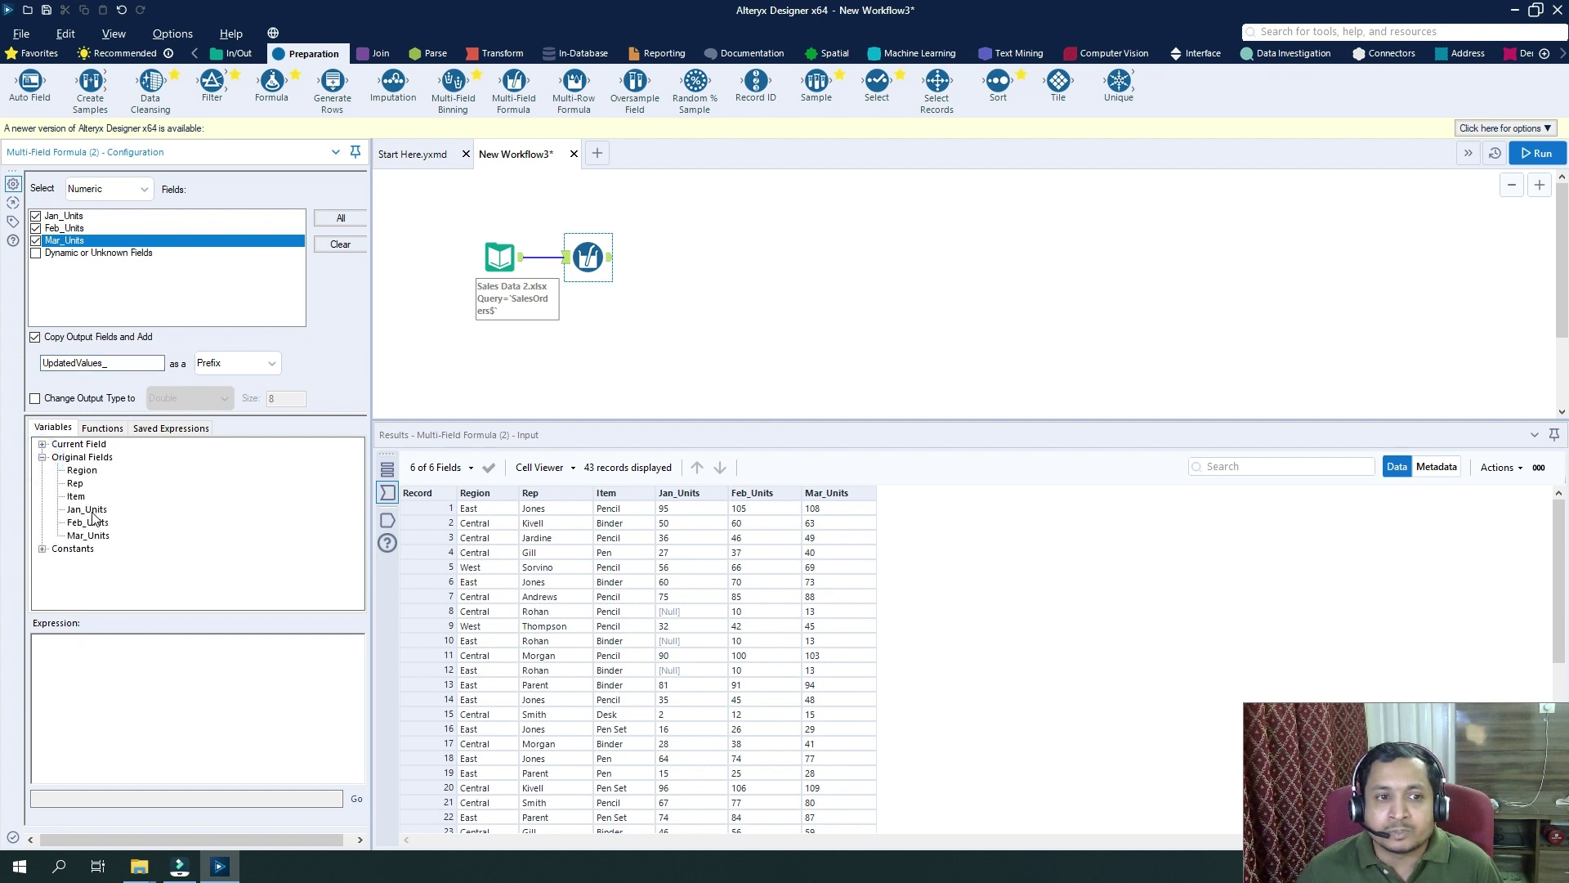
left_click(42, 458)
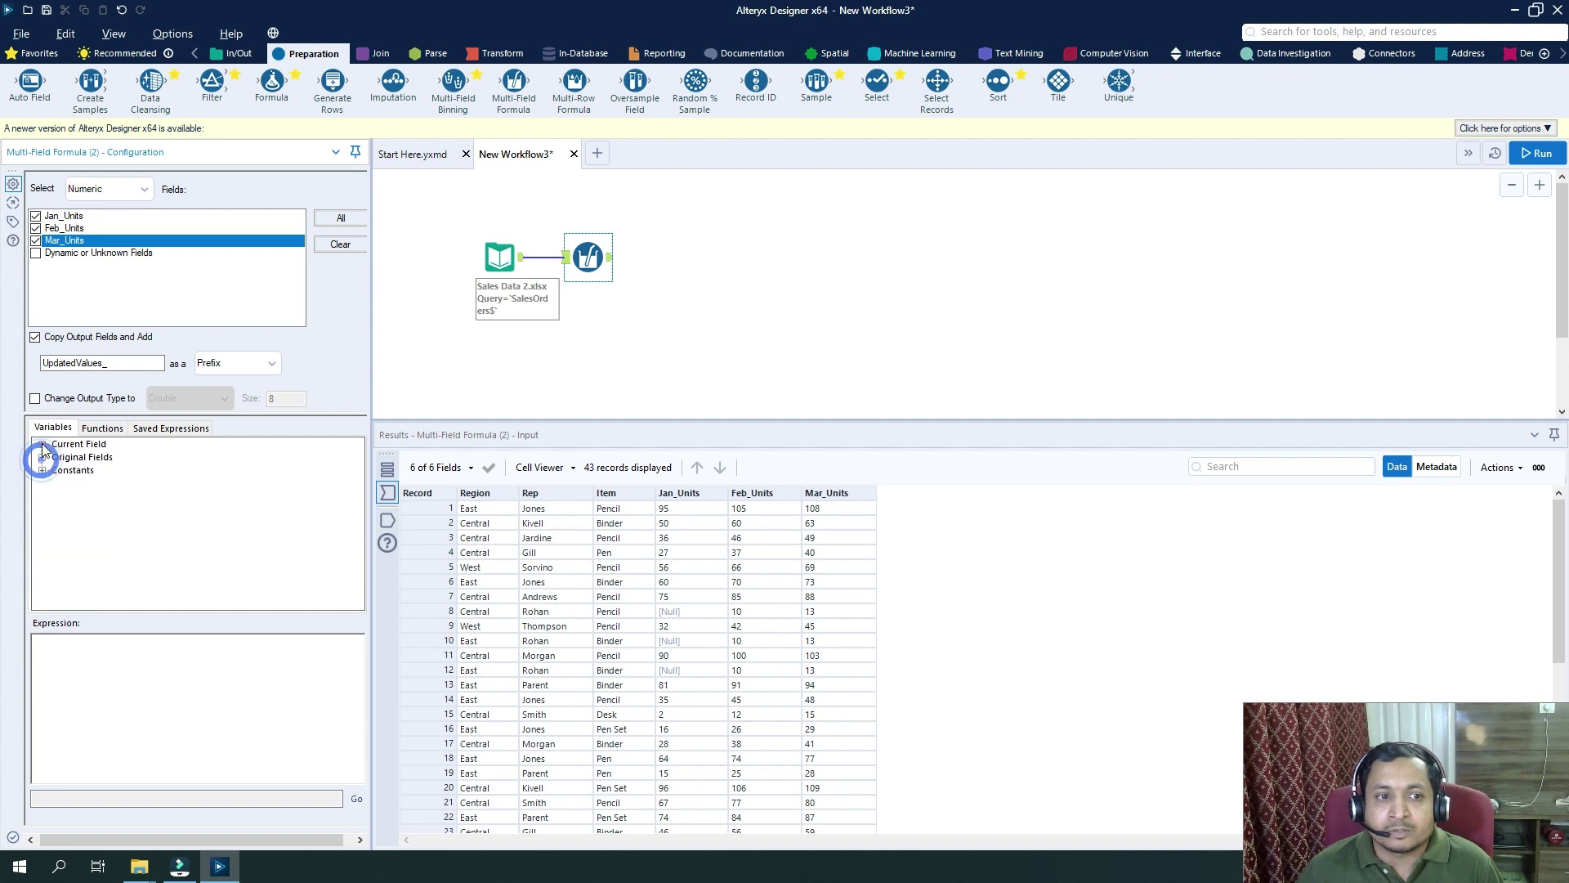
left_click(43, 444)
left_click(43, 444)
left_click(43, 458)
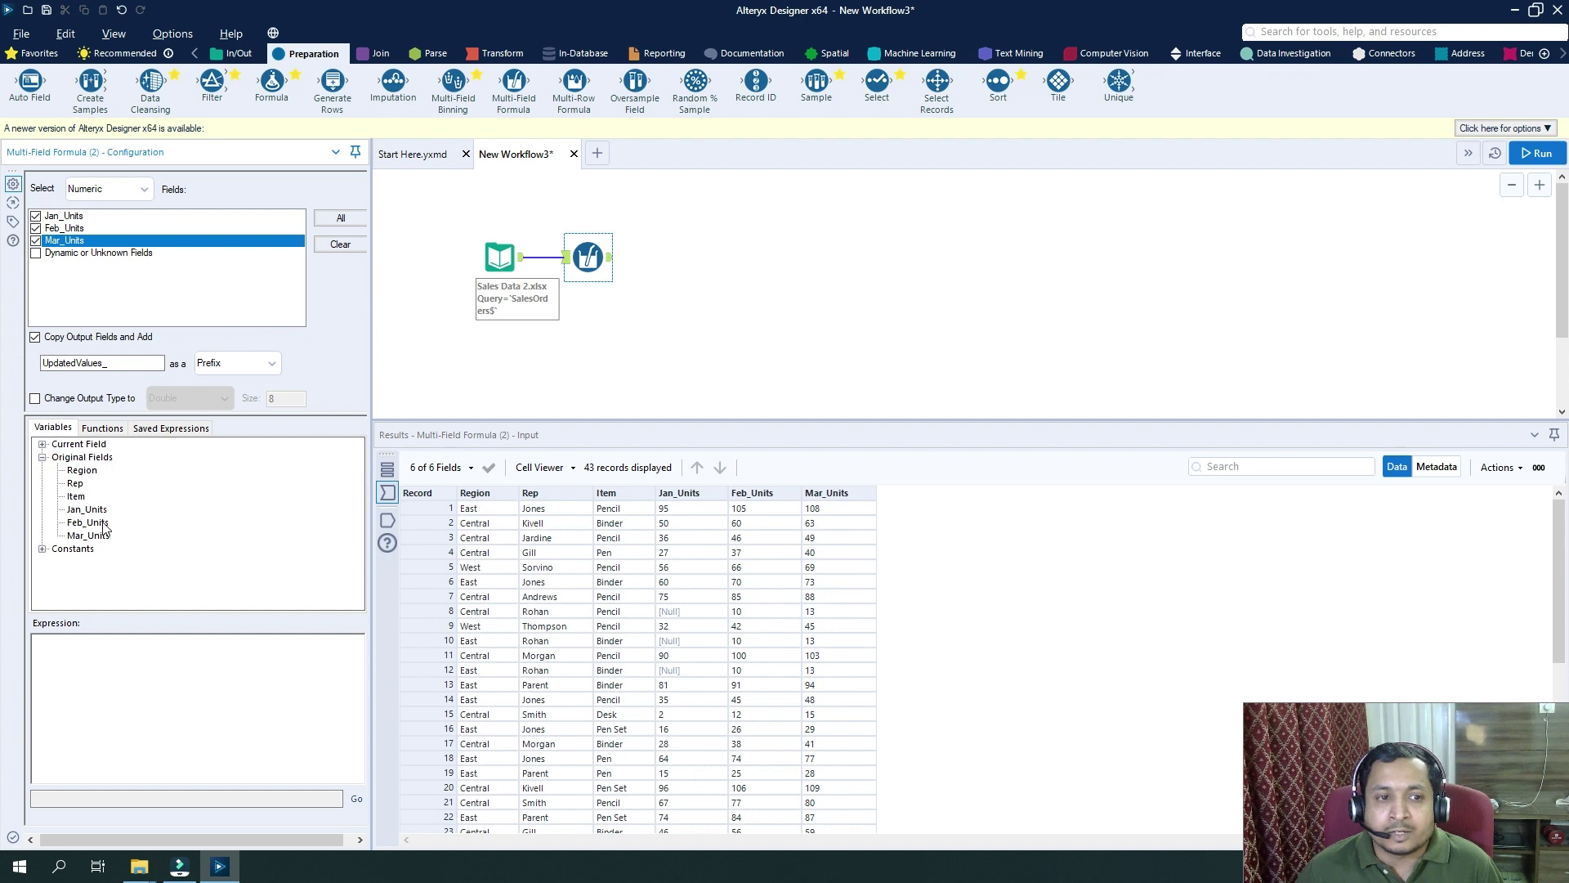
left_click(41, 443)
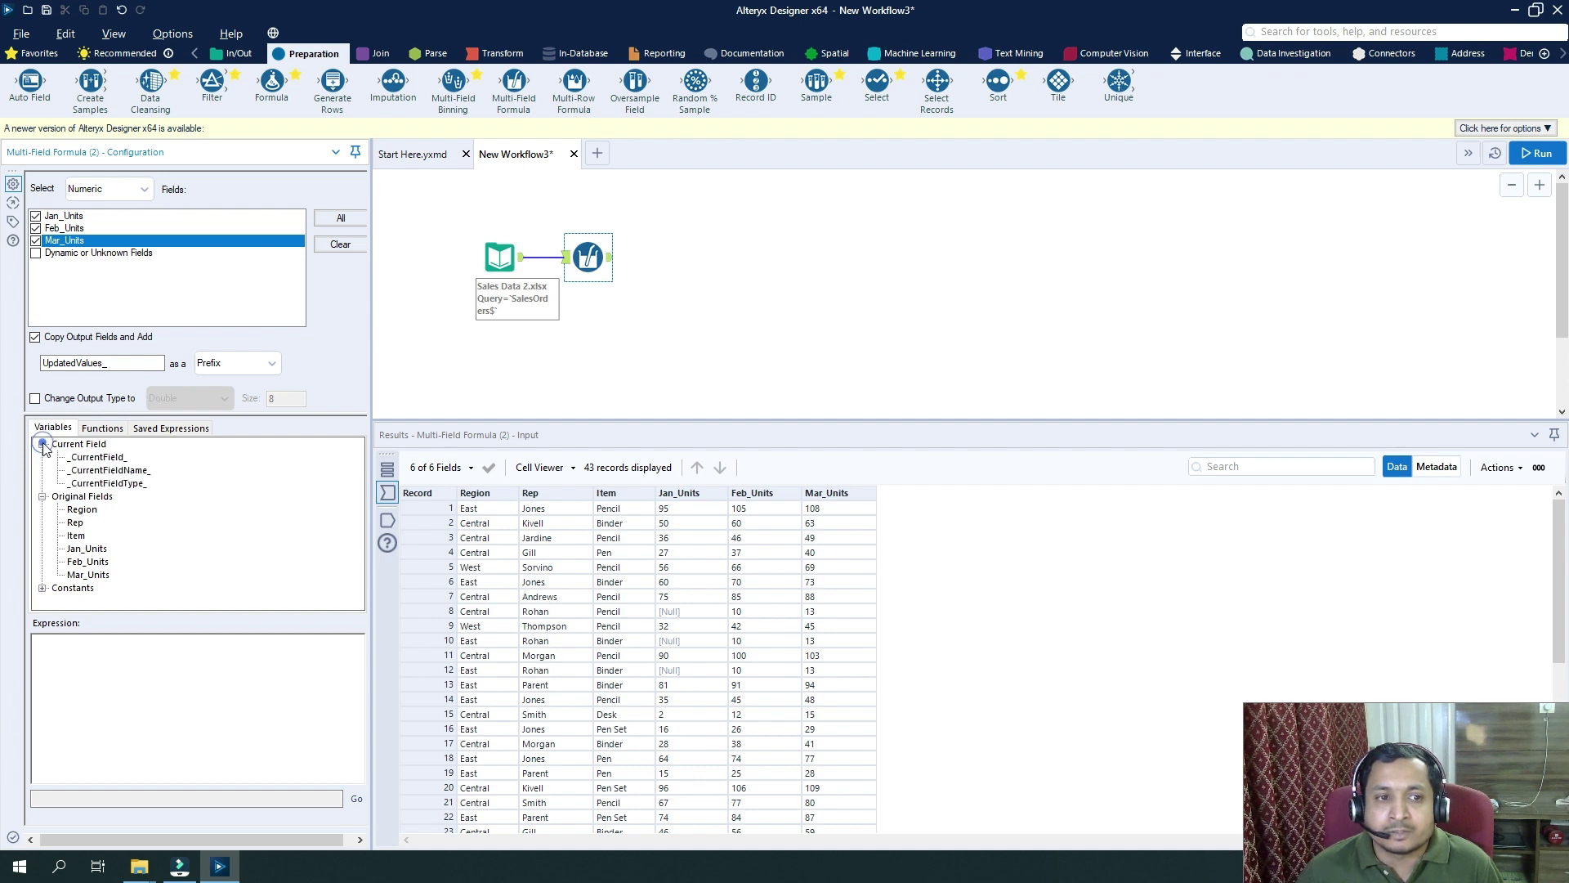
left_click(96, 457)
double_click(105, 459)
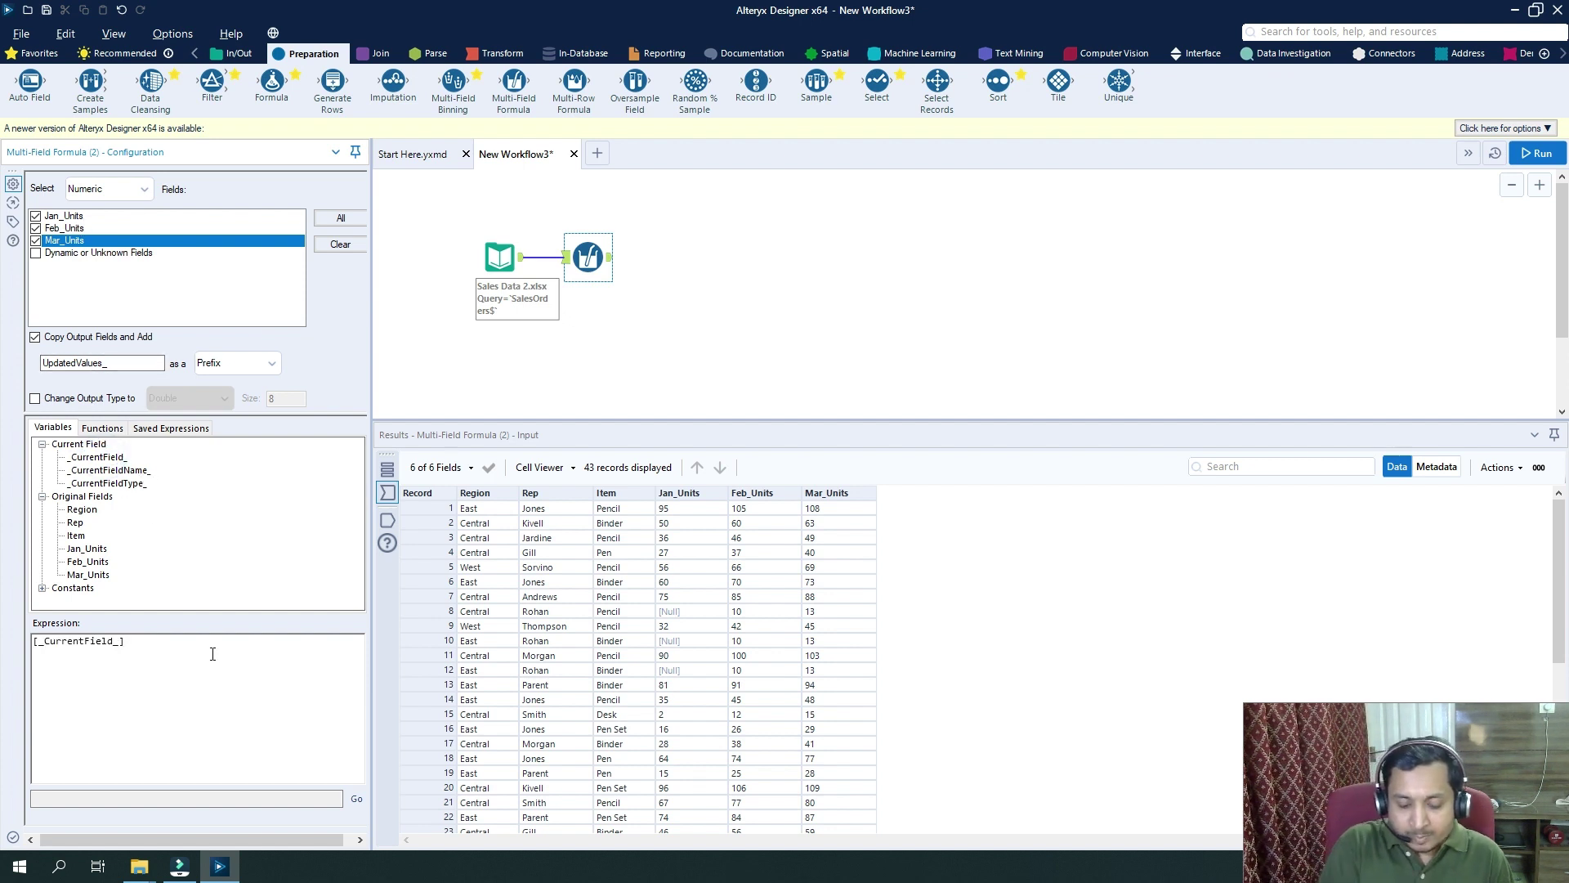
type("*10")
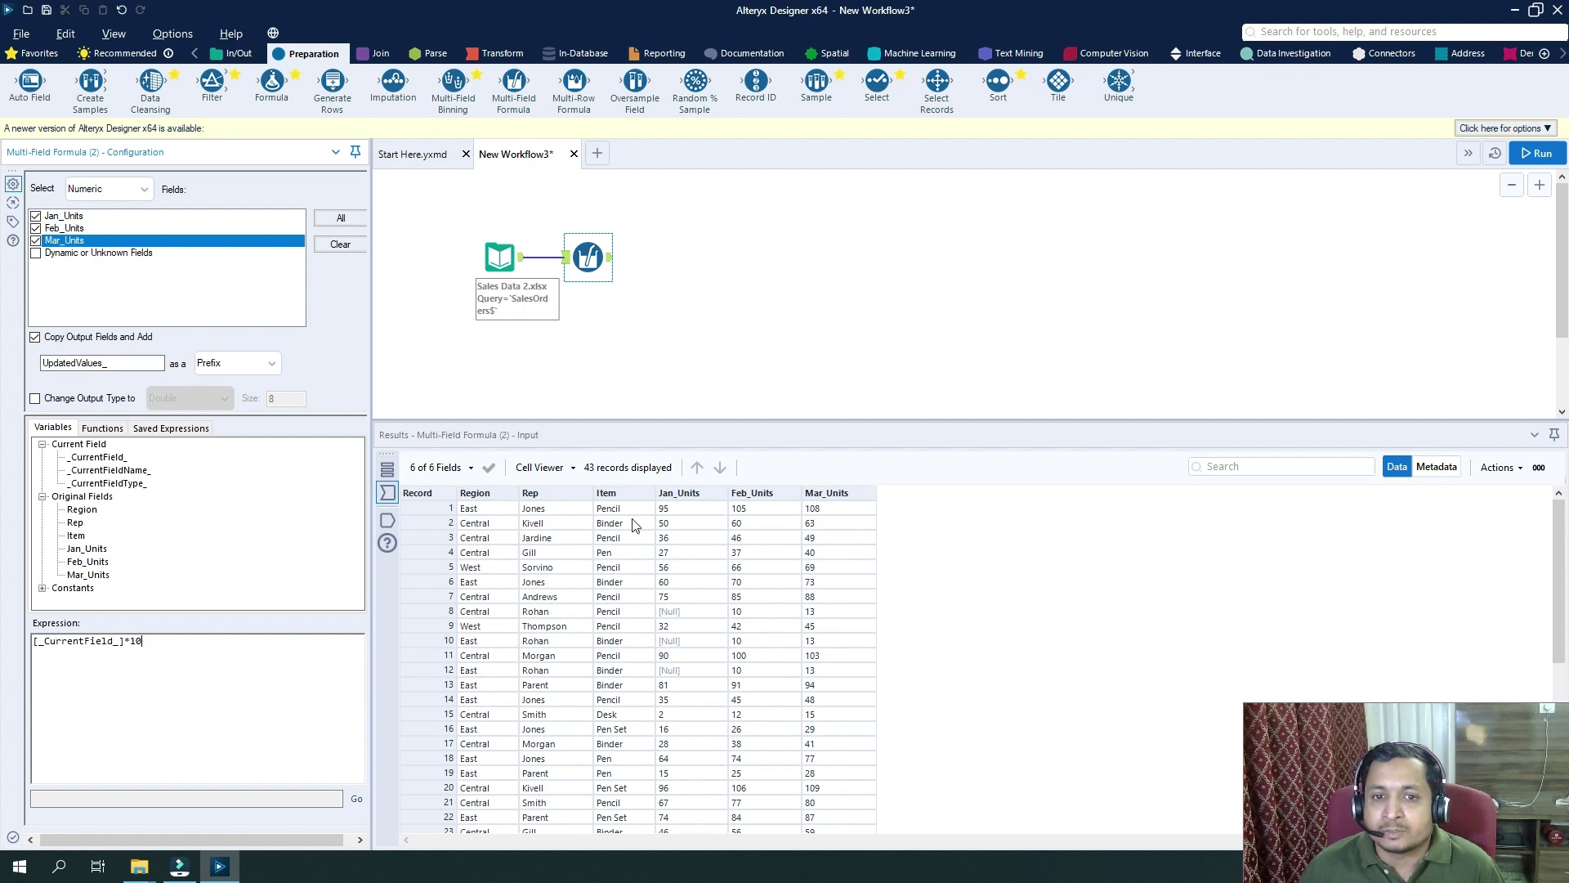
Run the workflow and view the formula output with UpdatedValues_Jan/Feb/Mar_Units columns.
left_click(1541, 153)
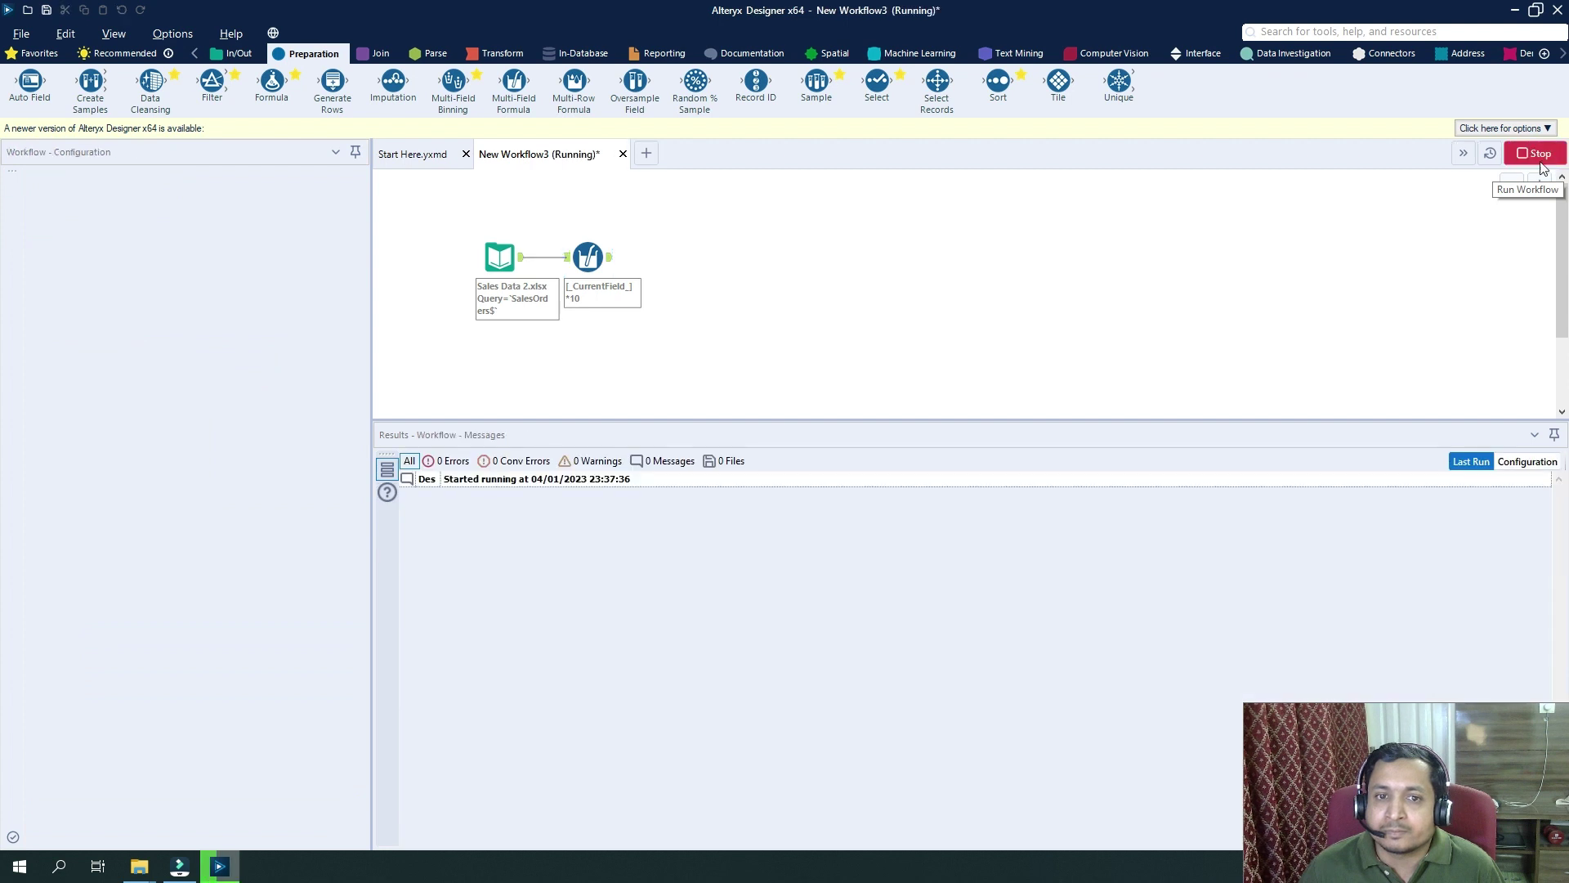
left_click(882, 468)
left_click(611, 259)
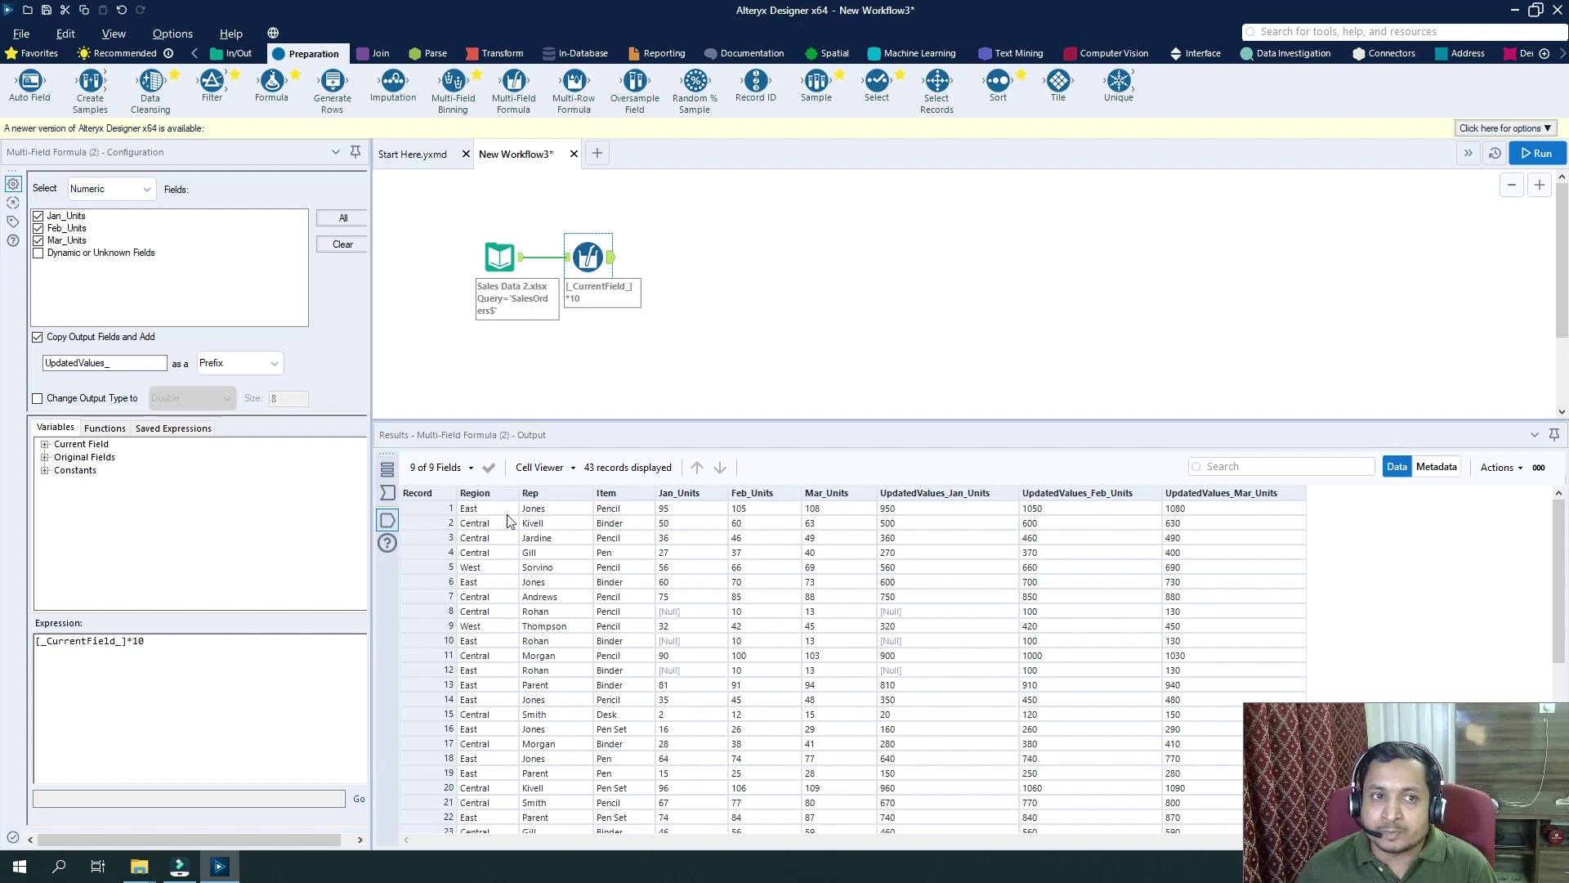
Open the Numeric field type dropdown to see the other data types available.
left_click(145, 187)
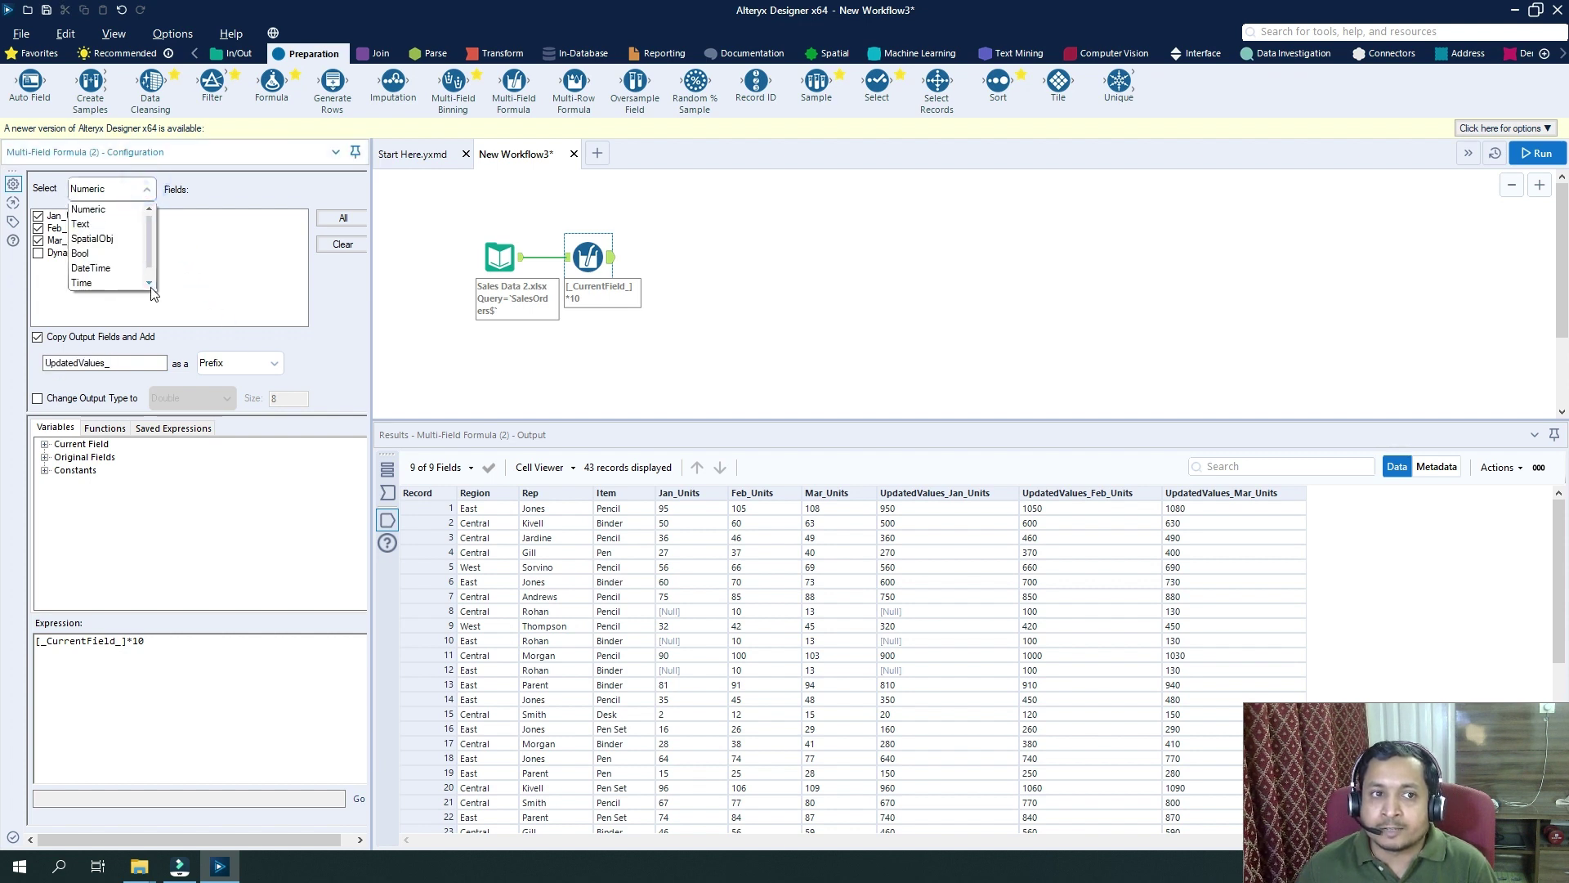
left_click(150, 241)
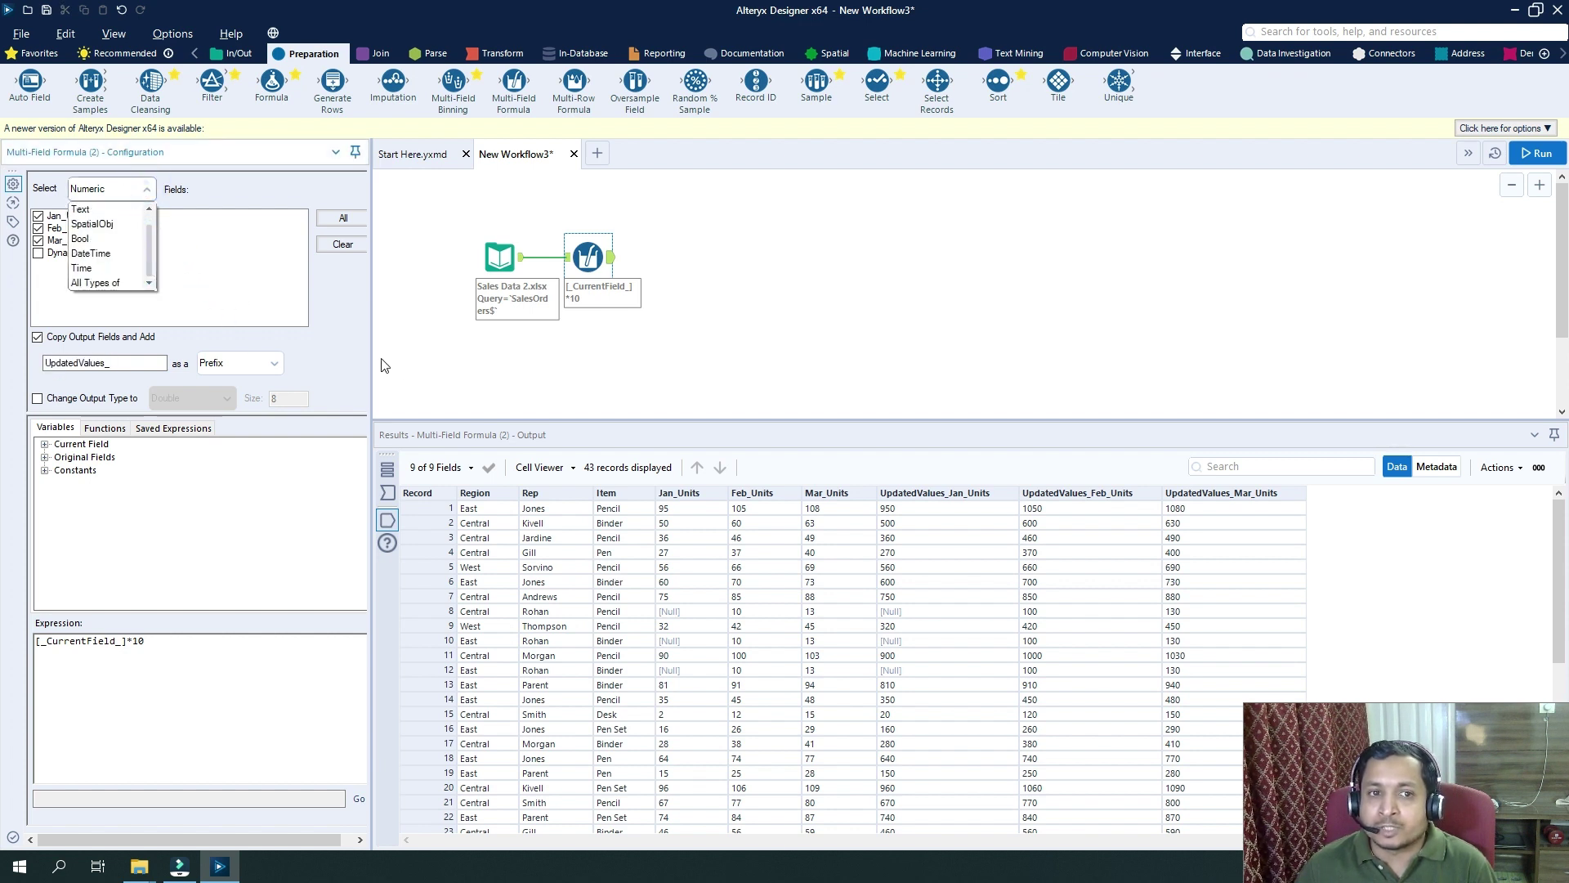